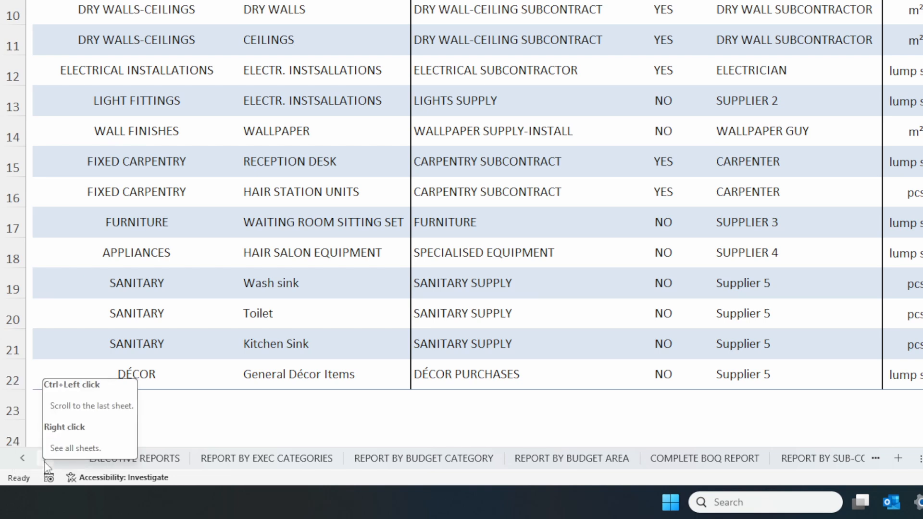
# Step: Jump to the EXECUTIVE REPORTS sheet from the list of all sheets and turn on the Sheet Number display in the status bar
pyautogui.rightClick(44, 461)
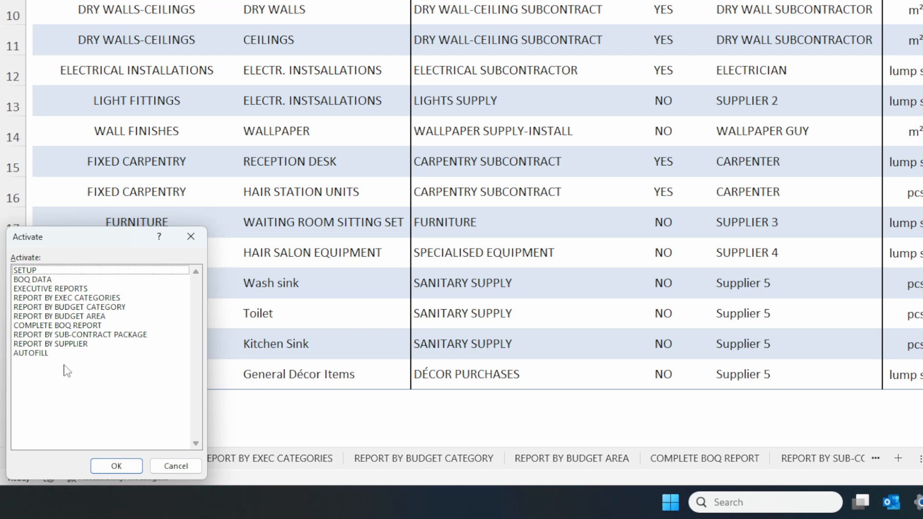
pyautogui.doubleClick(62, 288)
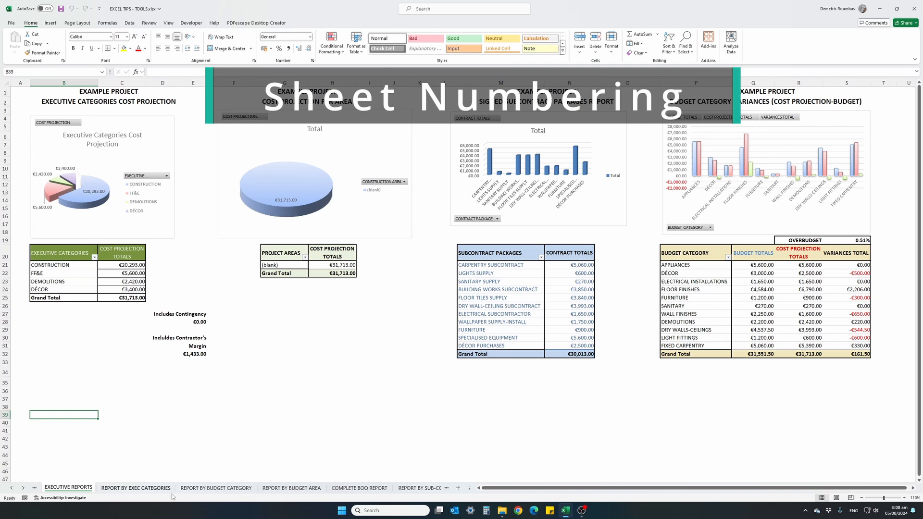
pyautogui.rightClick(123, 502)
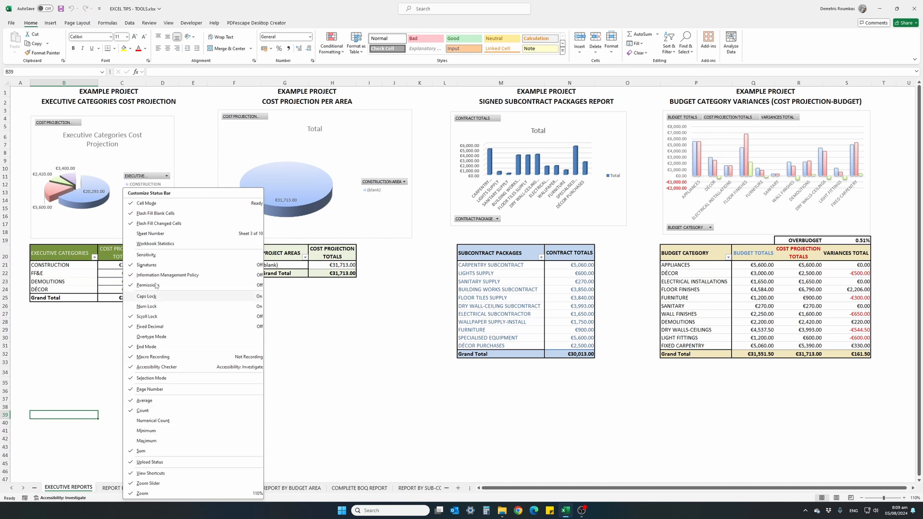
pyautogui.click(153, 236)
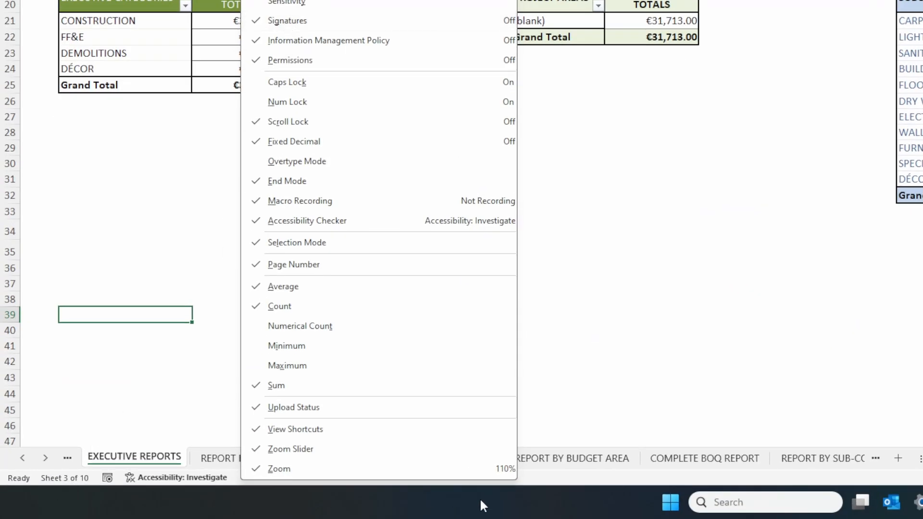
pyautogui.click(563, 477)
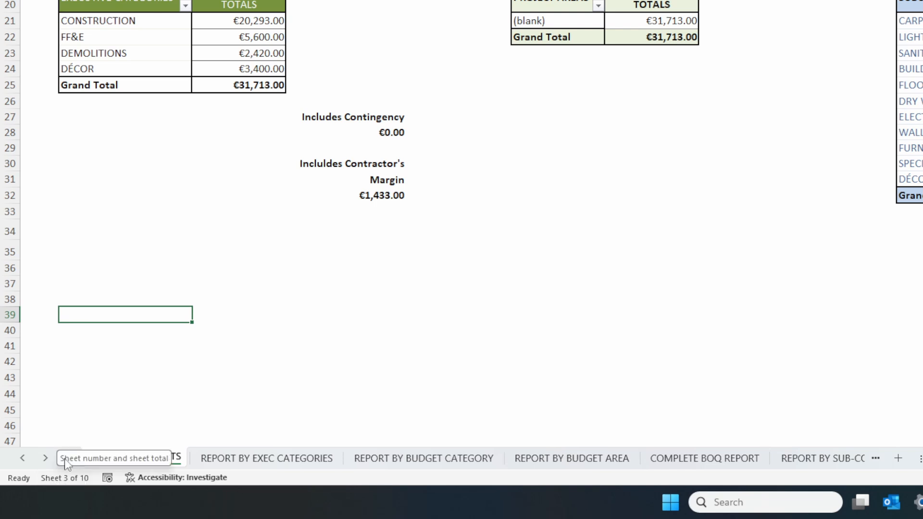
# Step: Switch to the REPORT BY EXEC CATEGORIES sheet
pyautogui.click(43, 460)
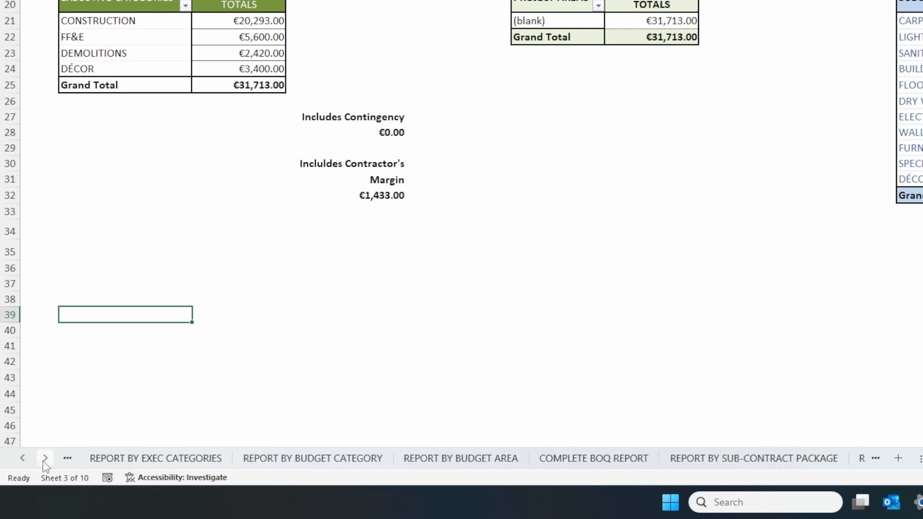
pyautogui.click(139, 459)
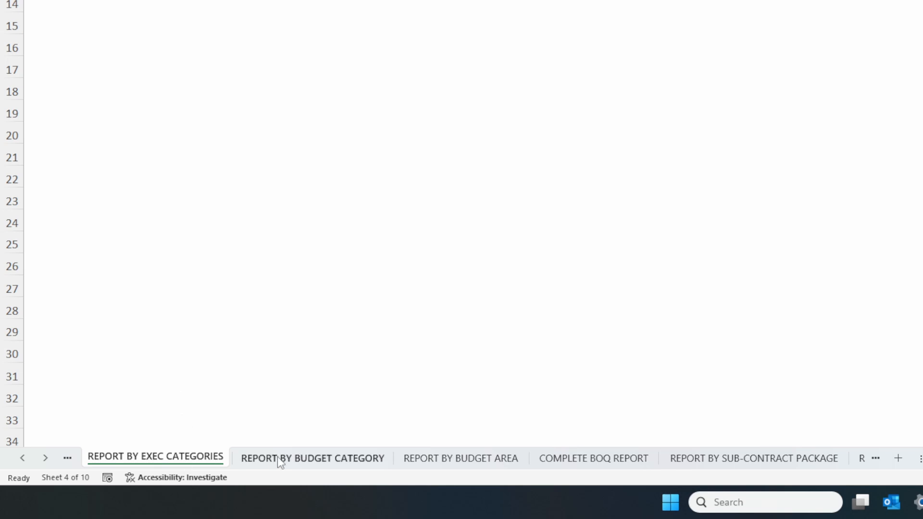
pyautogui.rightClick(174, 463)
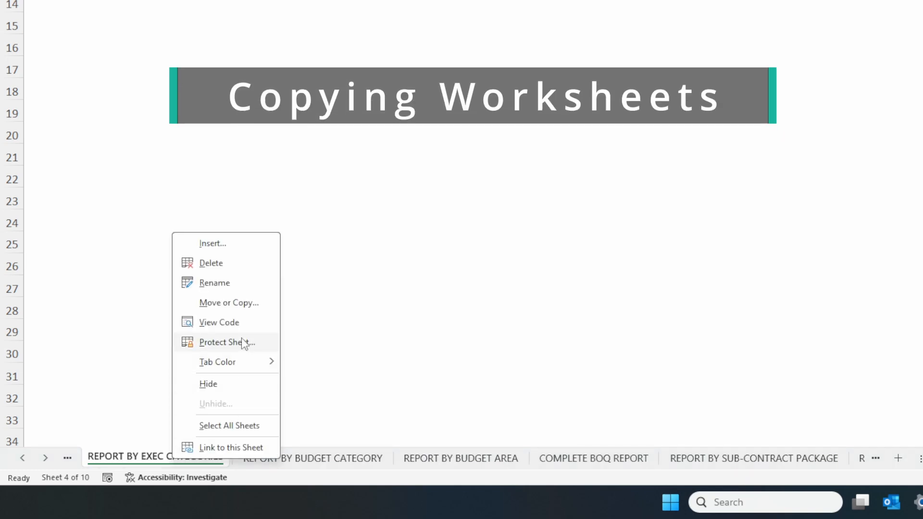
pyautogui.click(240, 313)
pyautogui.click(184, 384)
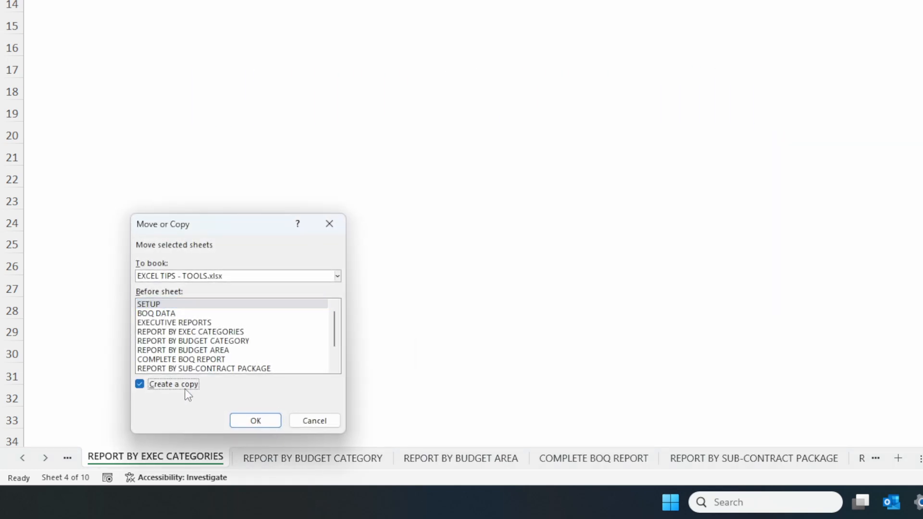
pyautogui.scroll(-1, 205, 348)
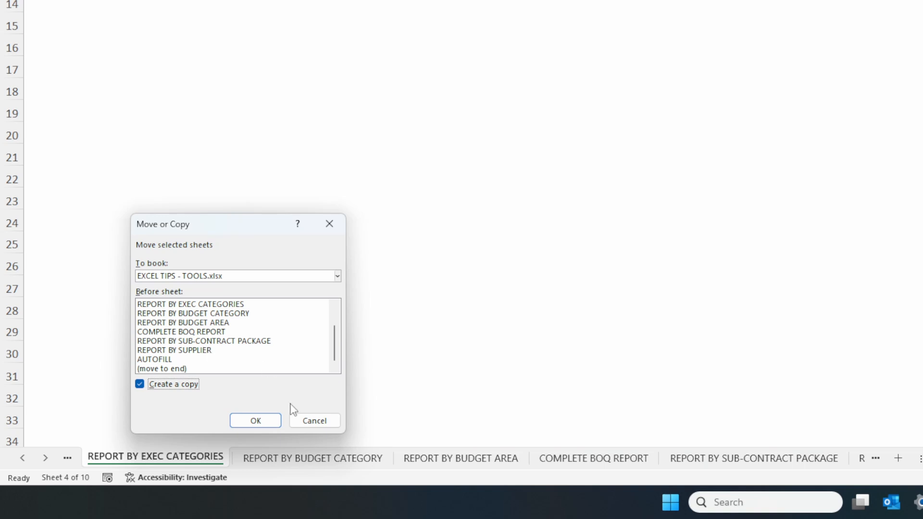
pyautogui.click(315, 421)
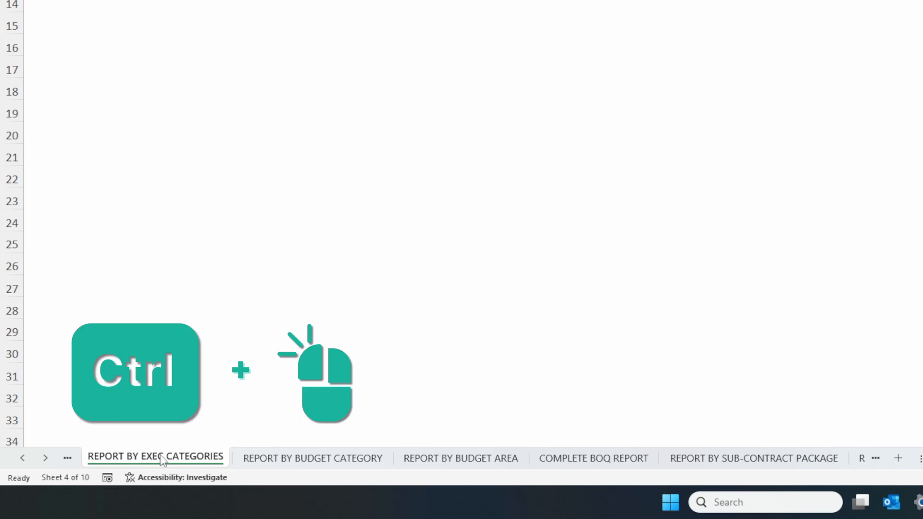
# Step: Duplicate the REPORT BY EXEC CATEGORIES sheet, placing the copy between REPORT BY BUDGET AREA and COMPLETE BOQ REPORT
pyautogui.moveTo(160, 454); pyautogui.dragTo(533, 460)
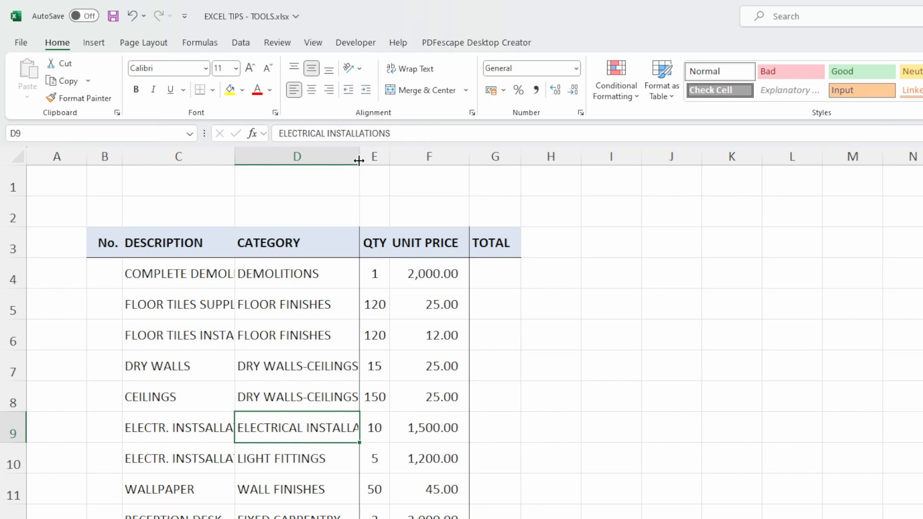
# Step: Autofit the width of column D to its contents, and autofit all the other columns of the AUTOFILL sheet as well
pyautogui.doubleClick(359, 160)
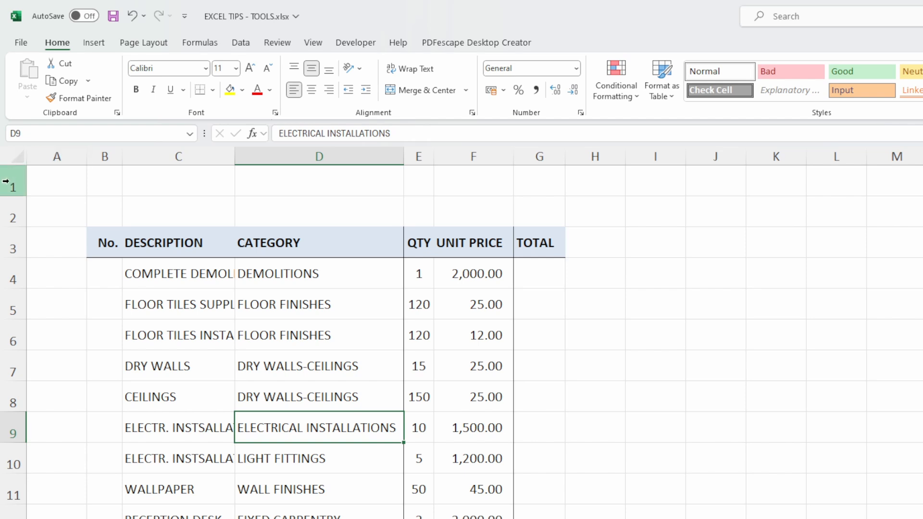
pyautogui.click(12, 155)
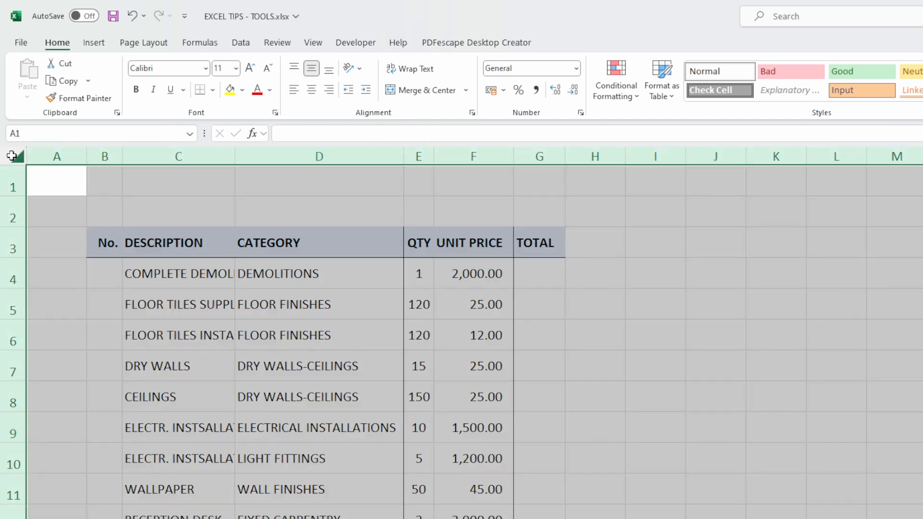
pyautogui.doubleClick(86, 159)
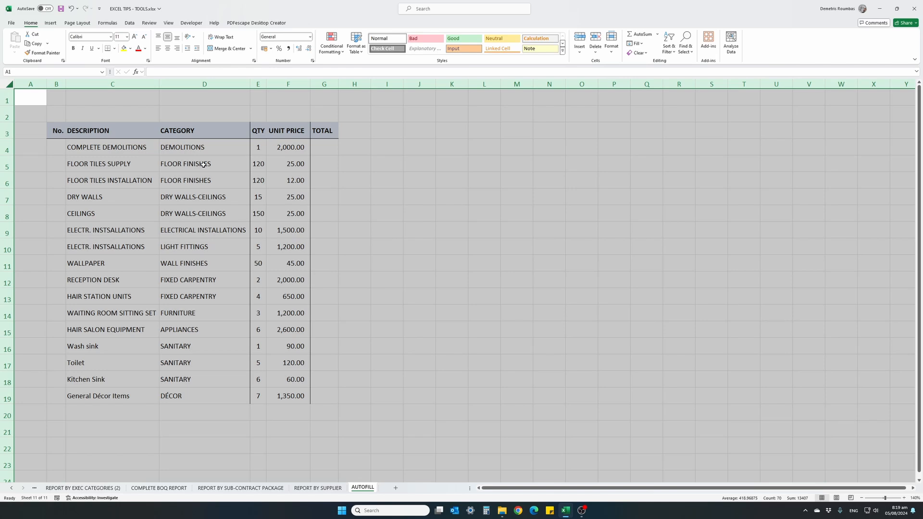
pyautogui.click(135, 166)
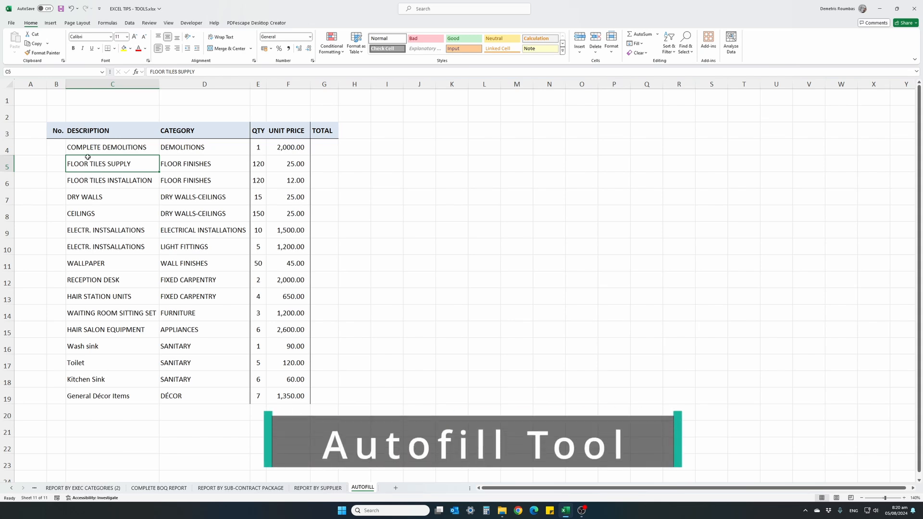
# Step: Number the first two items 1 and 2 in cells B4 and B5 of the No. column
pyautogui.click(57, 148)
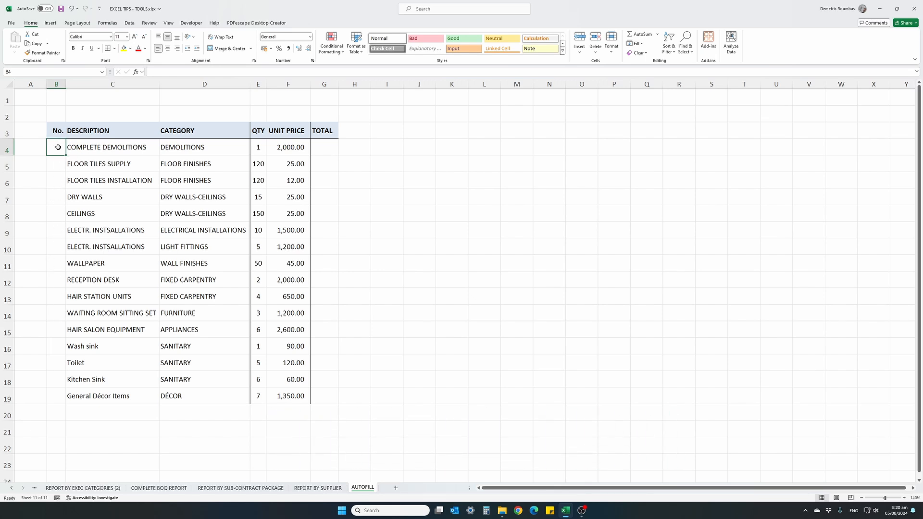
pyautogui.write('1')
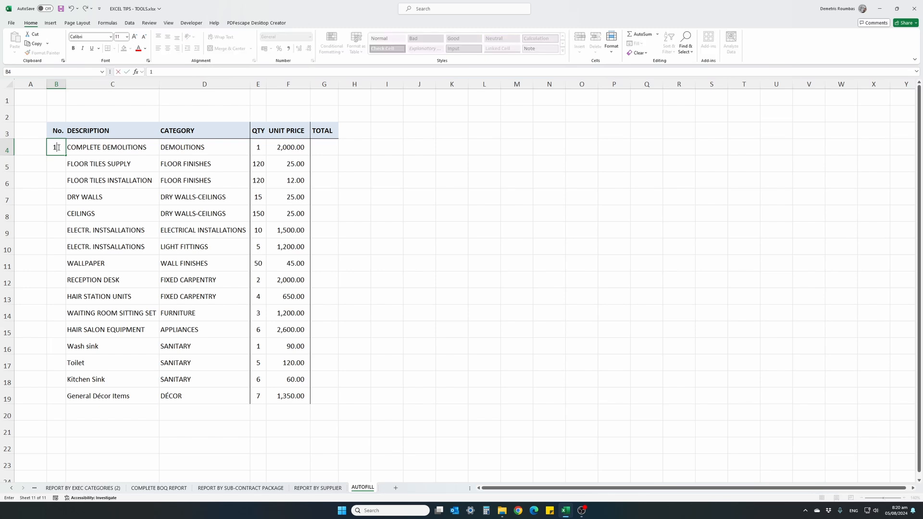
pyautogui.press('Return')
pyautogui.write('2')
pyautogui.press('Return')
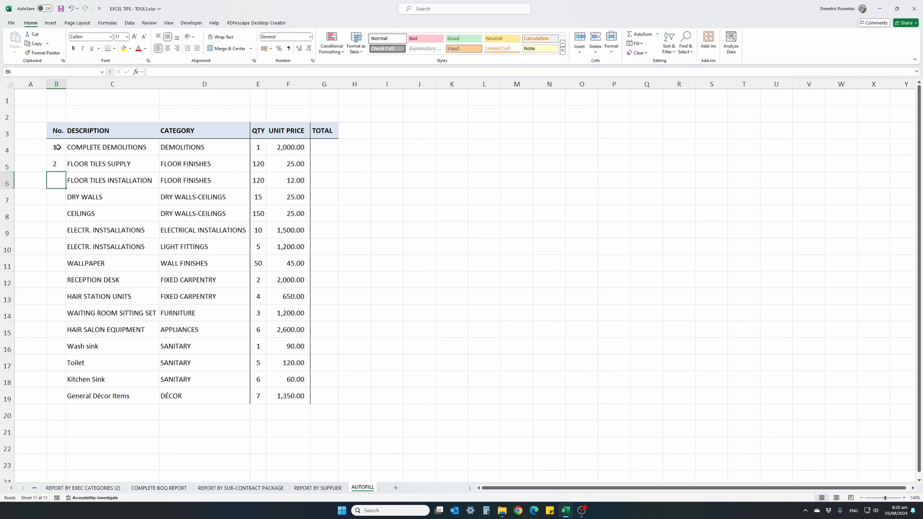
# Step: Autofill the 1, 2 series from B4:B5 down the No. column, and undo the fill
pyautogui.moveTo(57, 147); pyautogui.dragTo(57, 166)
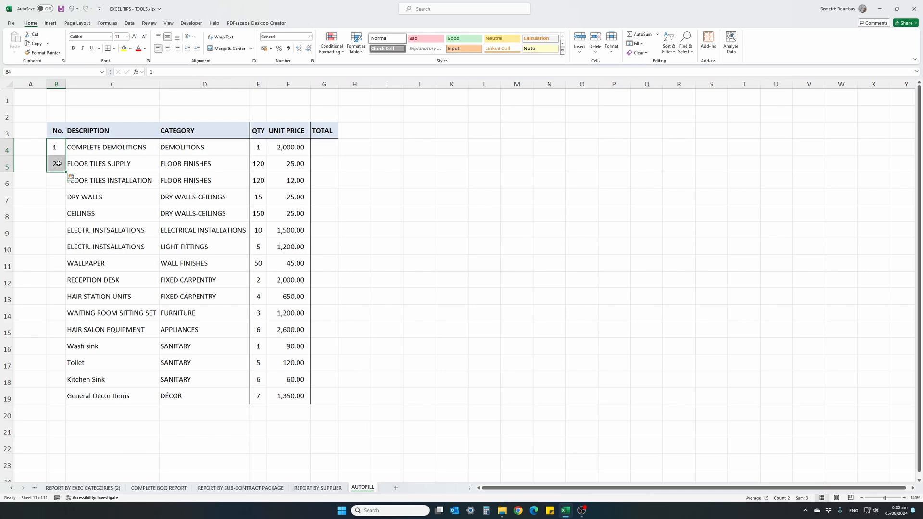
pyautogui.click(55, 194)
pyautogui.moveTo(55, 147); pyautogui.dragTo(55, 165)
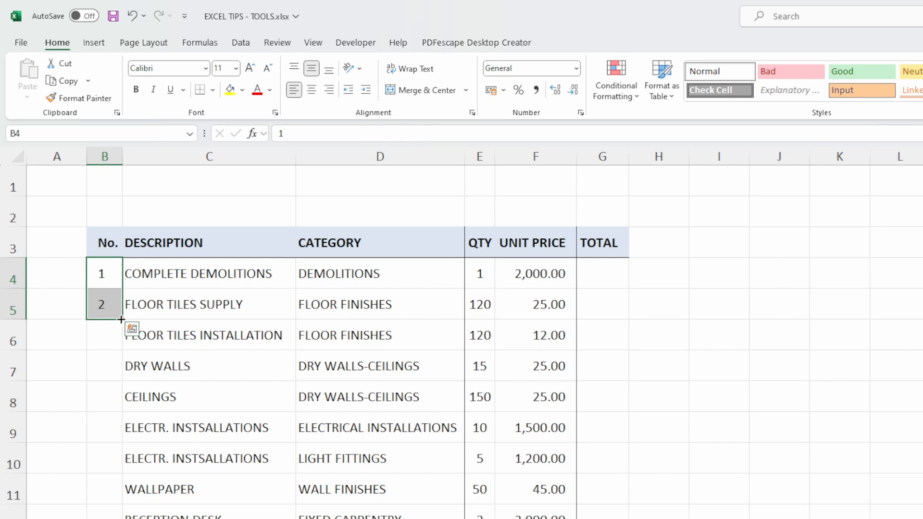
pyautogui.doubleClick(120, 319)
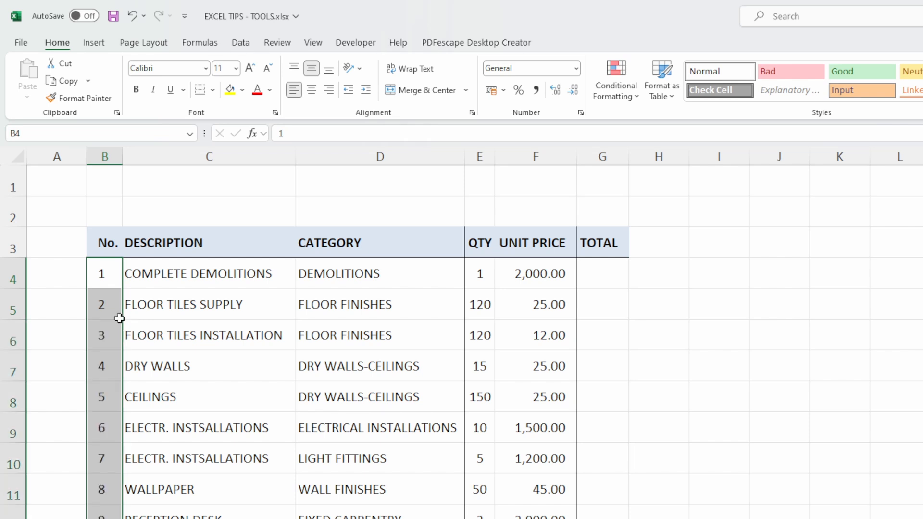
pyautogui.hotkey('ctrl', 'z')
# Step: Enter 5, 10 and 15 in cells B4 to B6 as the start of a number series
pyautogui.click(100, 294)
pyautogui.click(99, 276)
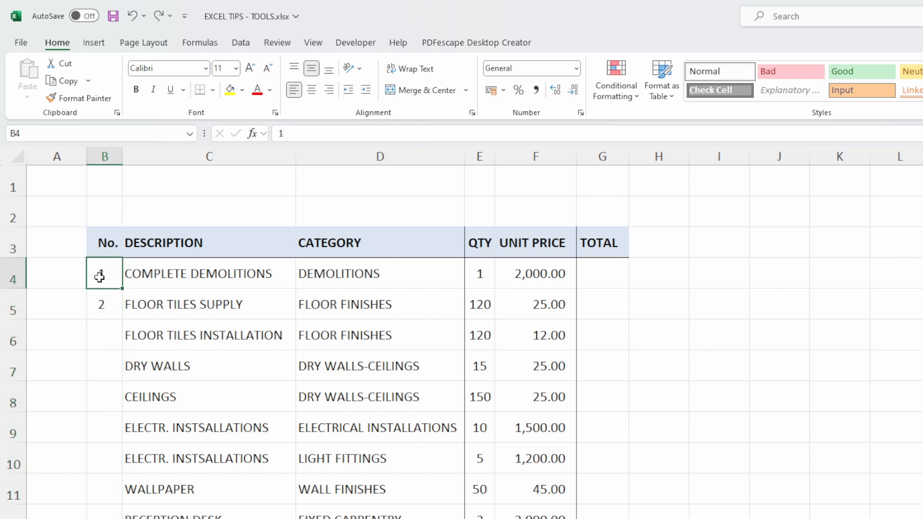
pyautogui.write('5')
pyautogui.press('Return')
pyautogui.write('10')
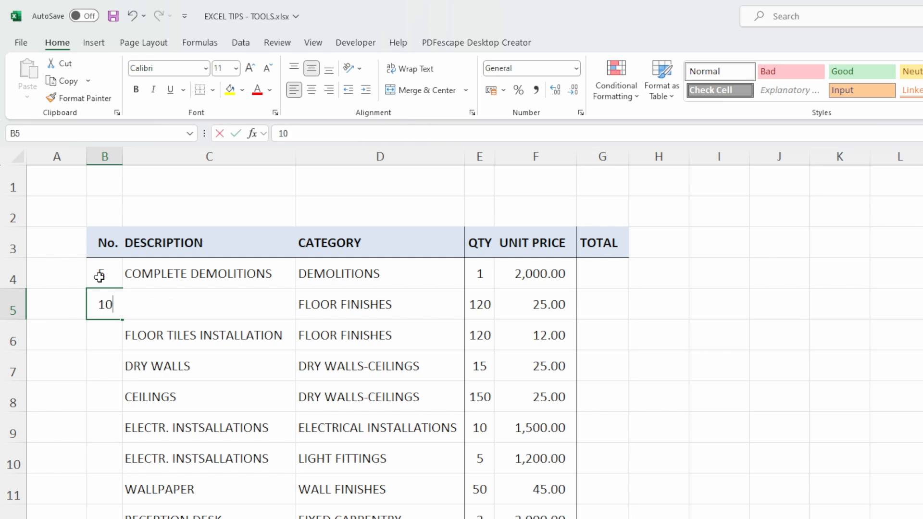
pyautogui.press('Return')
pyautogui.write('15')
pyautogui.press('Return')
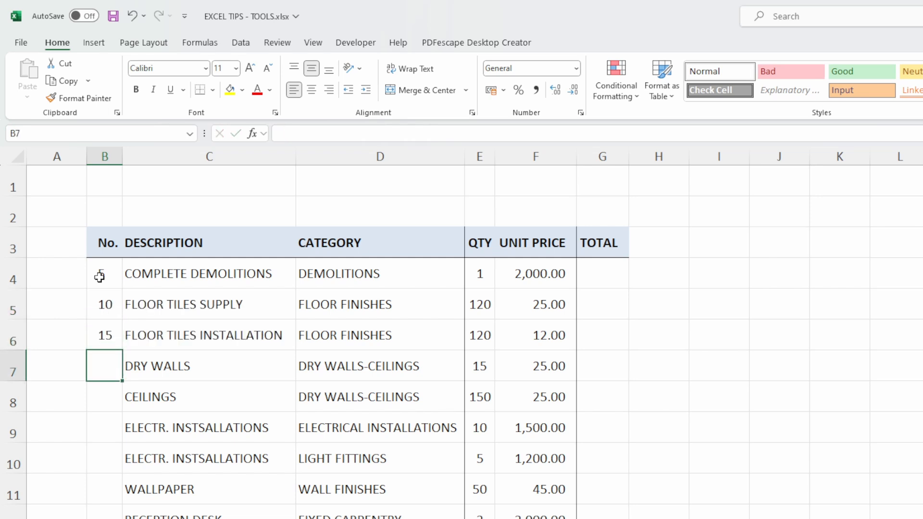
# Step: Autofill the series in steps of 5 from B4:B6 down the No. column, and clear the filled numbers
pyautogui.moveTo(99, 277); pyautogui.dragTo(107, 334)
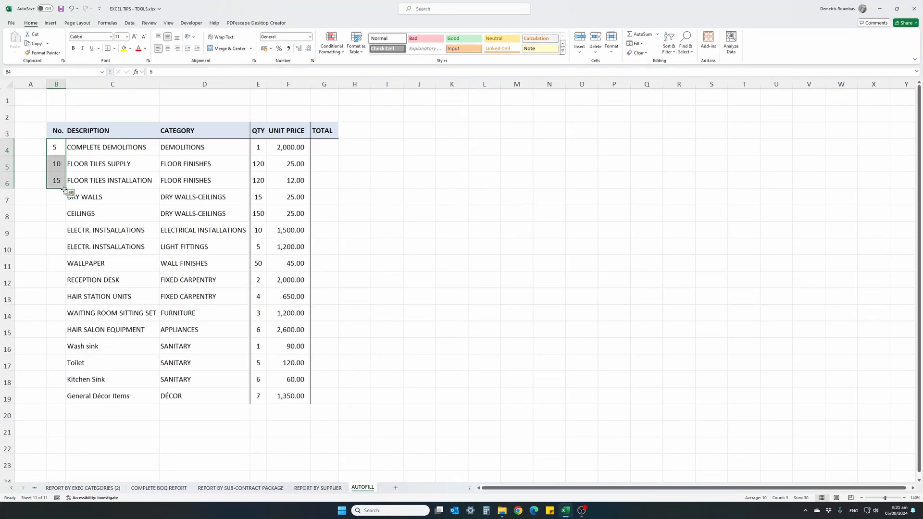
pyautogui.doubleClick(66, 188)
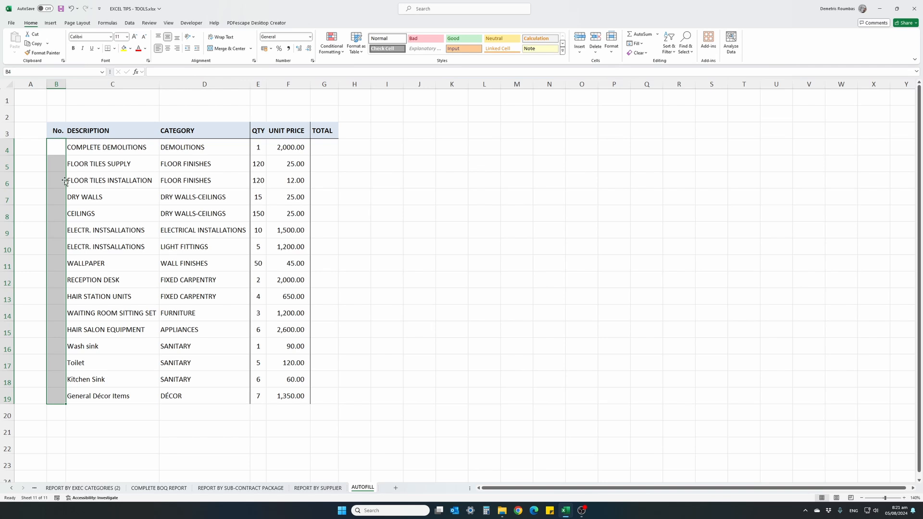
pyautogui.press('Delete')
# Step: Enter 1 in cell B4 and 2 in cell B5 to start the item numbering
pyautogui.click(55, 151)
pyautogui.write('1')
pyautogui.press('Return')
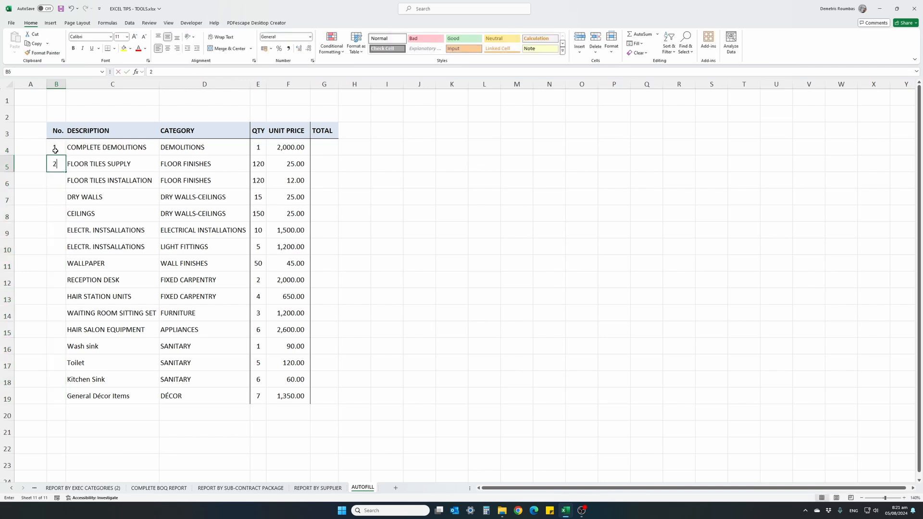
pyautogui.write('2')
pyautogui.press('Return')
# Step: Extend the 1, 2 series from B4:B5 down the No. column to row 19
pyautogui.moveTo(56, 150); pyautogui.dragTo(54, 162)
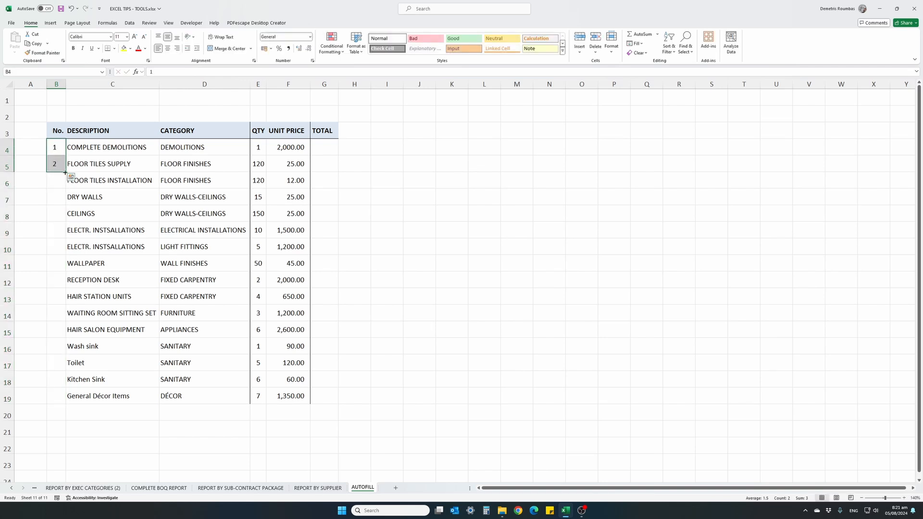
pyautogui.doubleClick(65, 172)
pyautogui.hotkey('ctrl', 'z')
pyautogui.moveTo(66, 172); pyautogui.dragTo(65, 399)
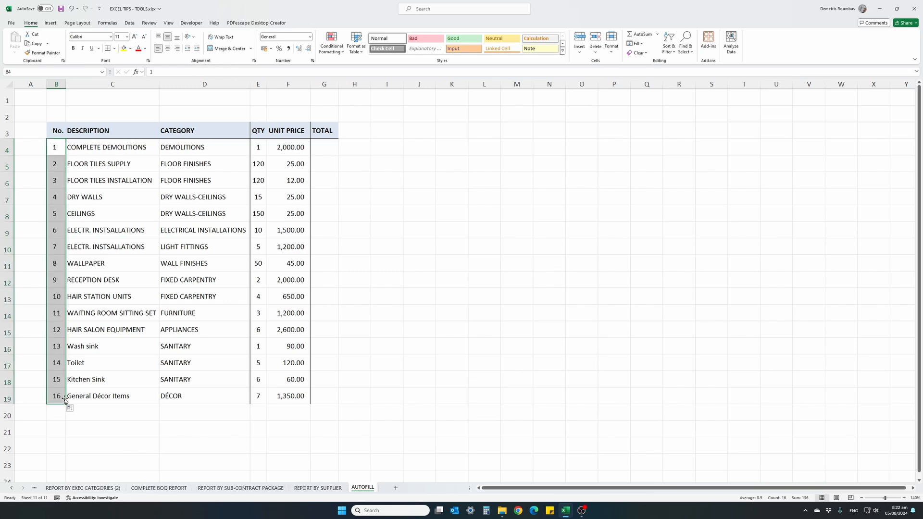
# Step: Widen the TOTAL column G to about twice its width
pyautogui.click(170, 180)
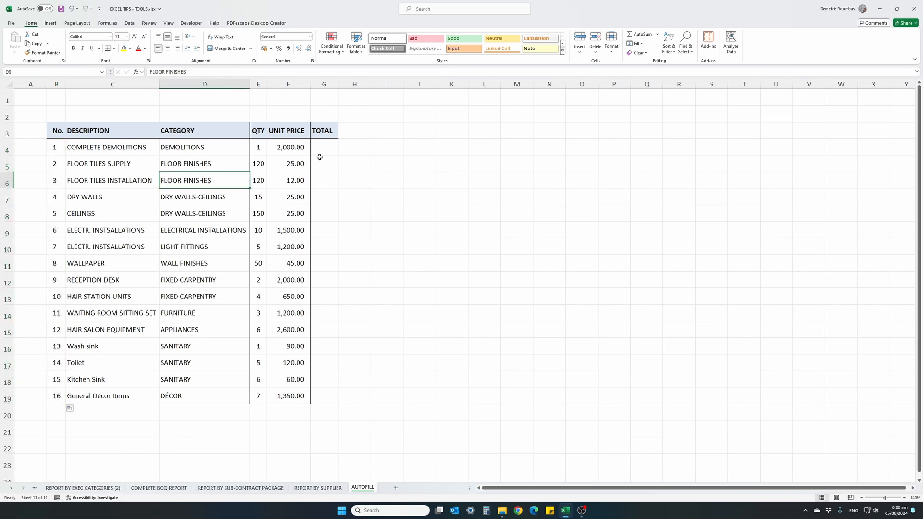
pyautogui.click(325, 150)
pyautogui.moveTo(338, 84); pyautogui.dragTo(364, 83)
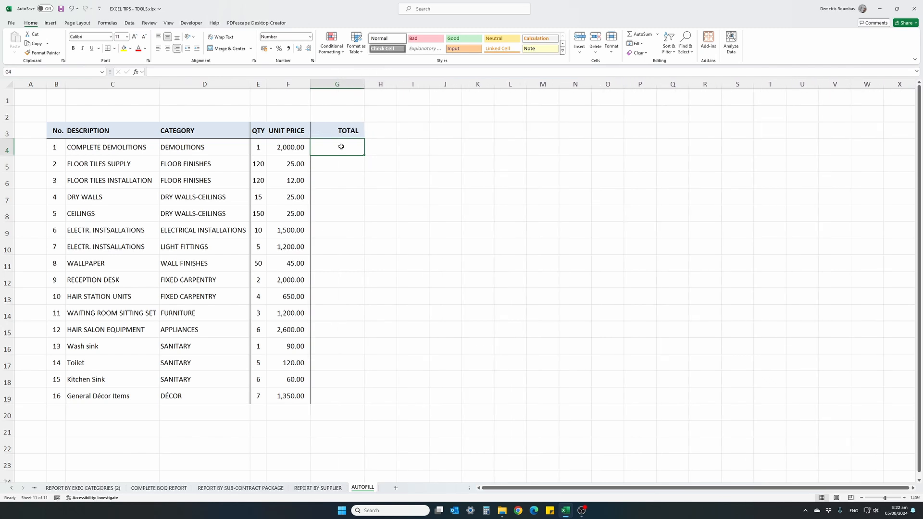
# Step: Calculate the first item's total in cell G4 by multiplying unit price by quantity with the formula =F4*E4
pyautogui.write('=')
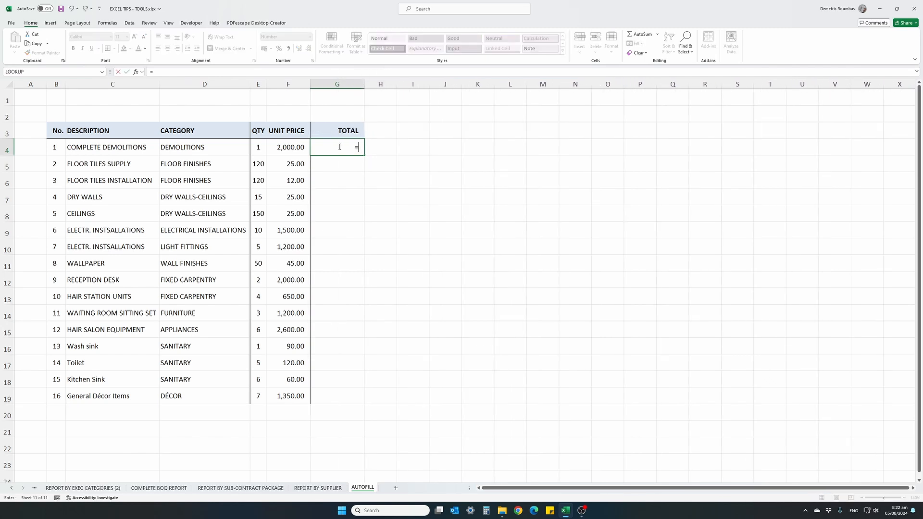
pyautogui.click(291, 147)
pyautogui.write('*')
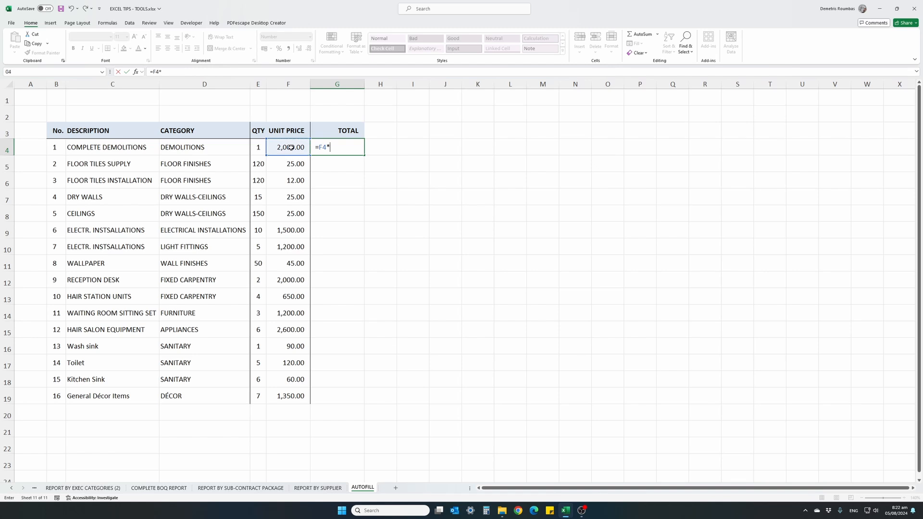
pyautogui.click(255, 148)
pyautogui.press('Return')
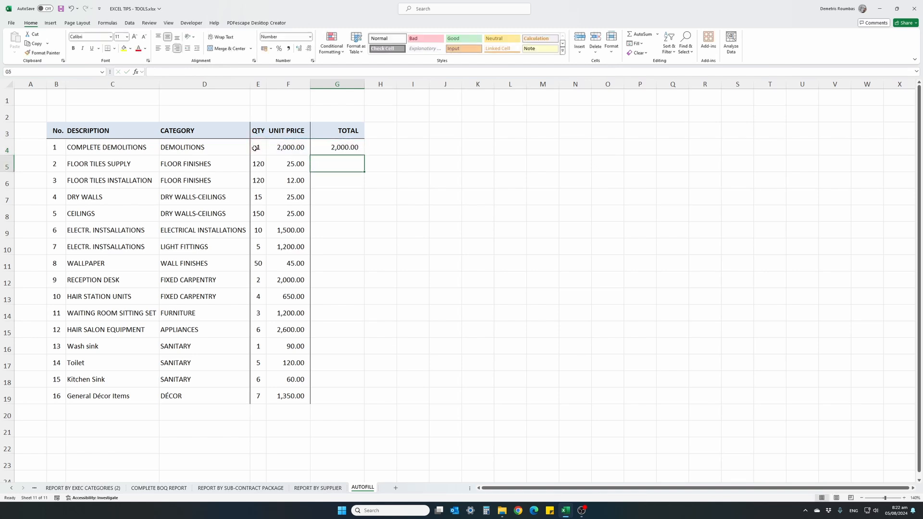
# Step: Fill the total formula from cell G4 down the TOTAL column to row 19
pyautogui.click(329, 149)
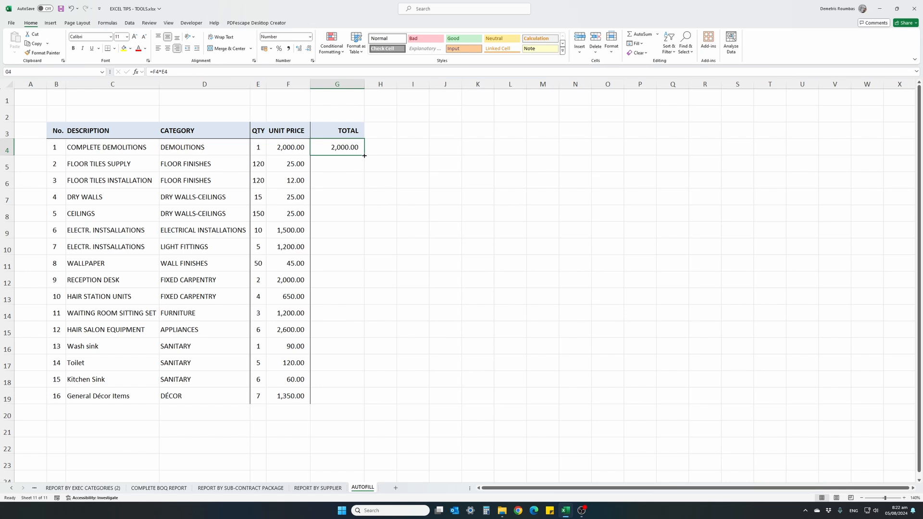
pyautogui.moveTo(364, 156); pyautogui.dragTo(366, 404)
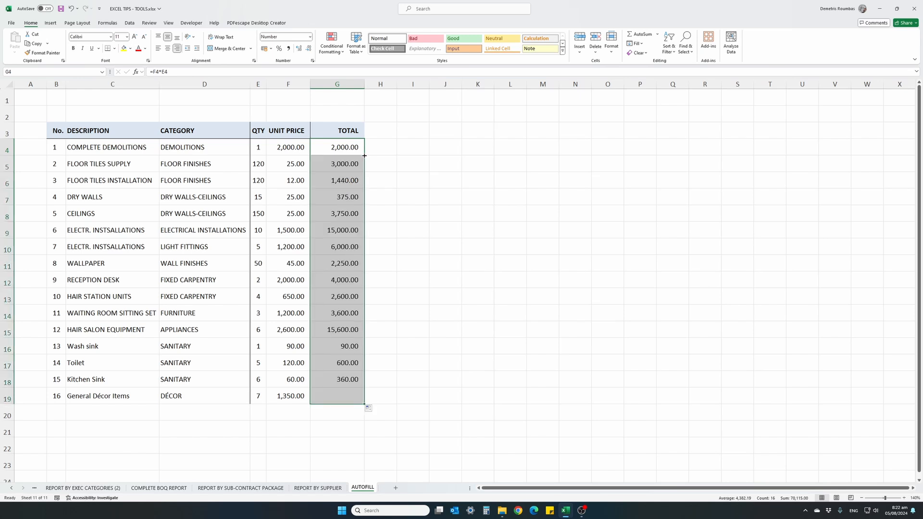
pyautogui.click(279, 263)
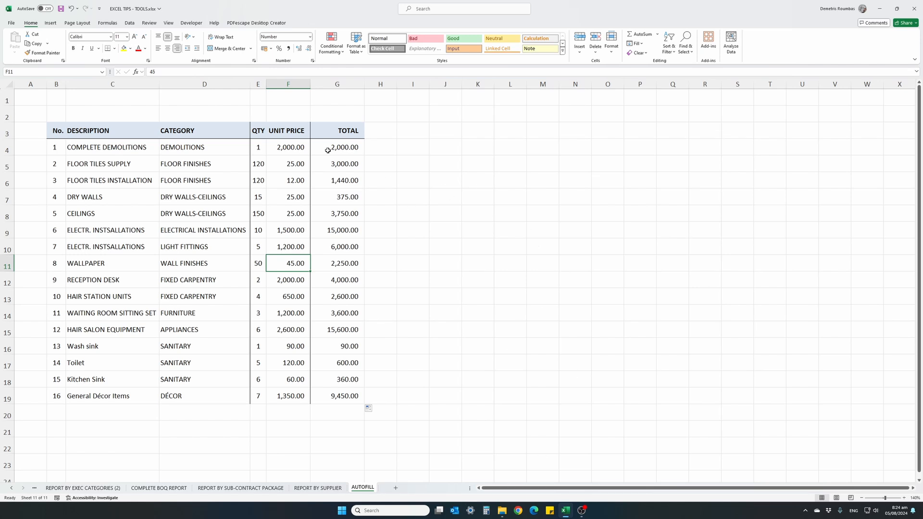
# Step: Add the Minimum and Maximum statistics to the status bar for the selected totals G4:G11
pyautogui.moveTo(327, 150); pyautogui.dragTo(334, 262)
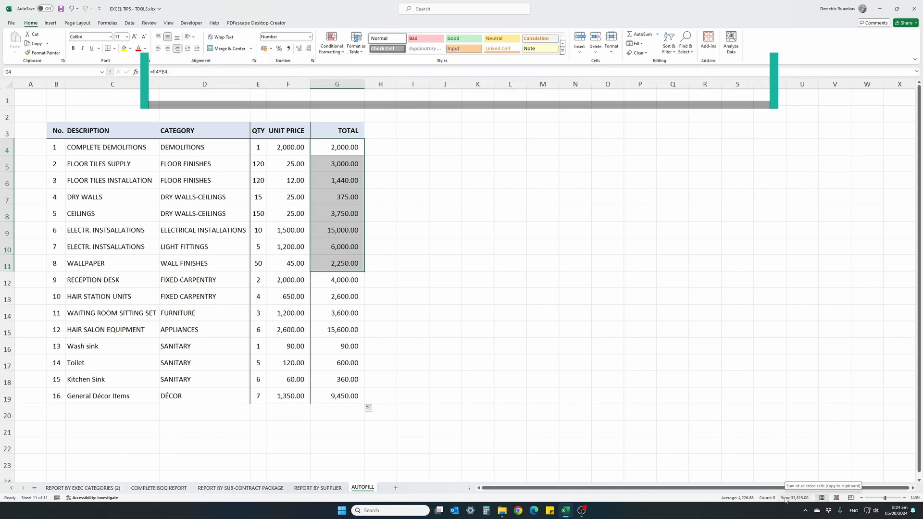
pyautogui.rightClick(704, 501)
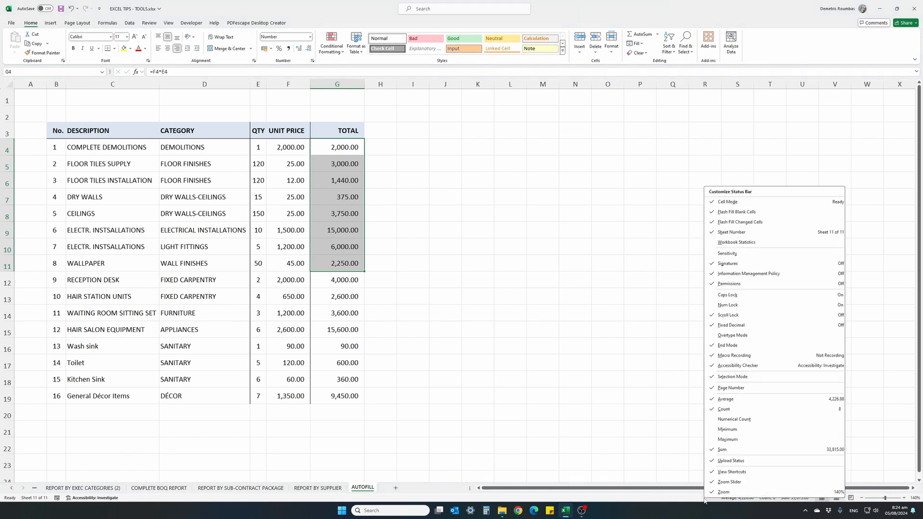
pyautogui.click(747, 440)
pyautogui.click(736, 429)
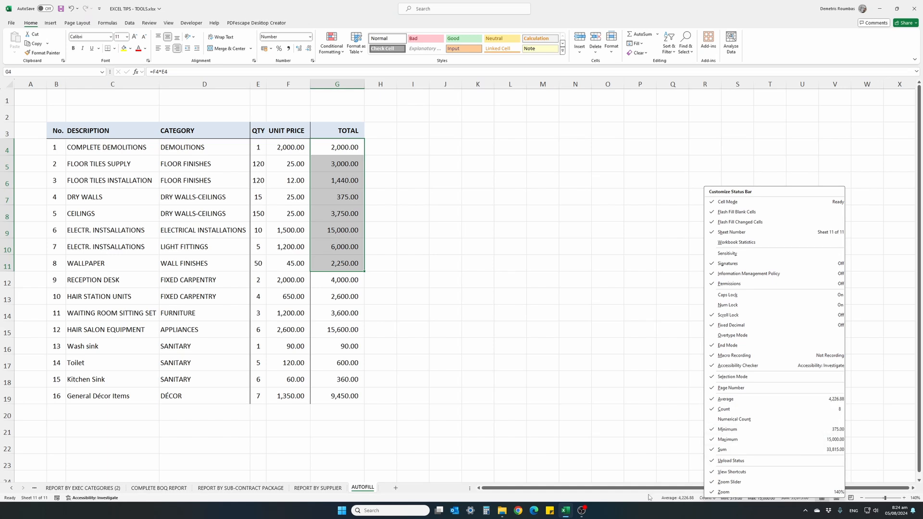
pyautogui.click(614, 501)
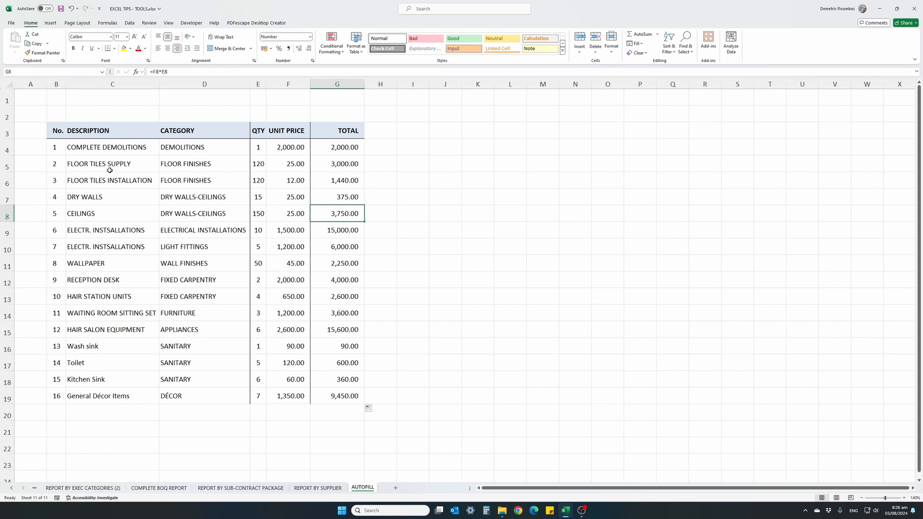
# Step: Zoom the sheet to fit the table range B3:G7, and zoom back out to 140%
pyautogui.moveTo(54, 131); pyautogui.dragTo(332, 179)
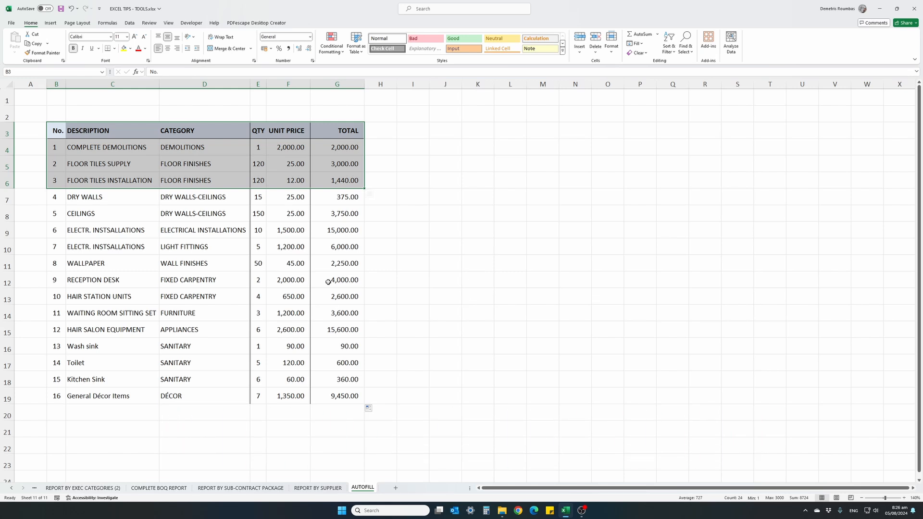
pyautogui.click(130, 200)
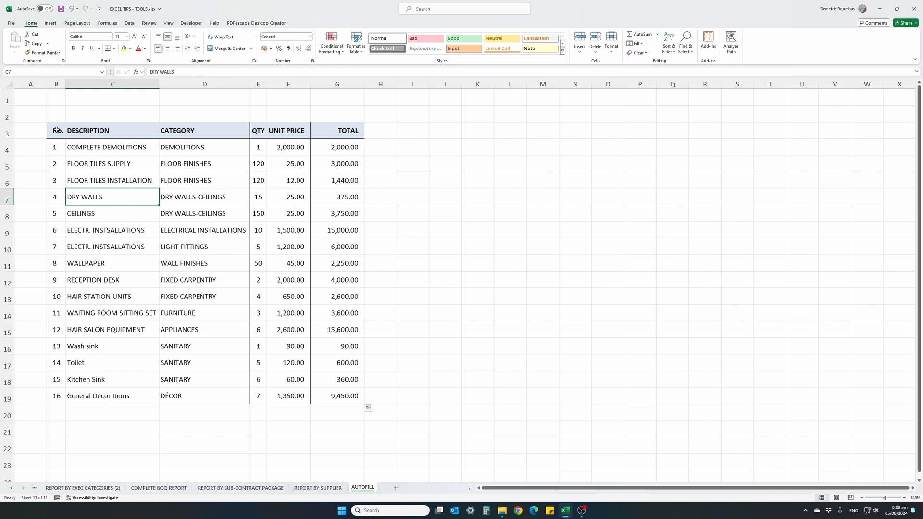
pyautogui.moveTo(63, 130); pyautogui.dragTo(344, 196)
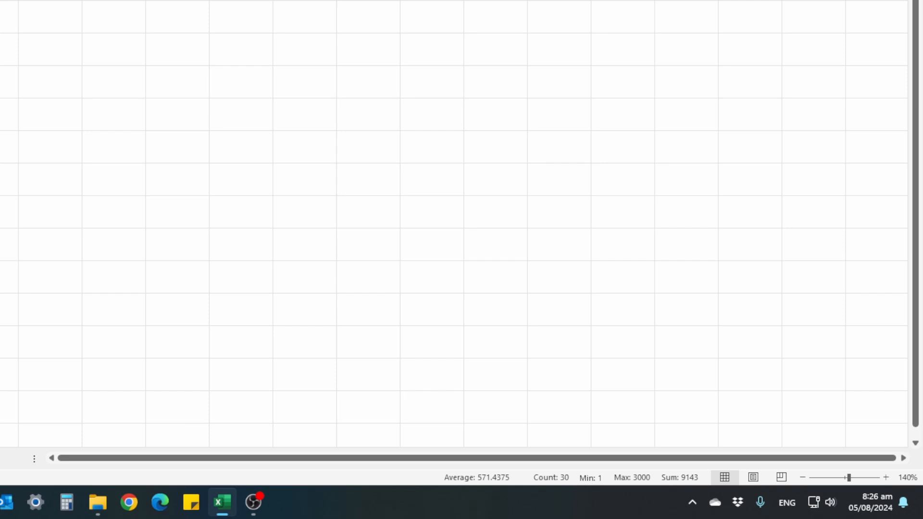
pyautogui.moveTo(0, 313); pyautogui.dragTo(787, 269)
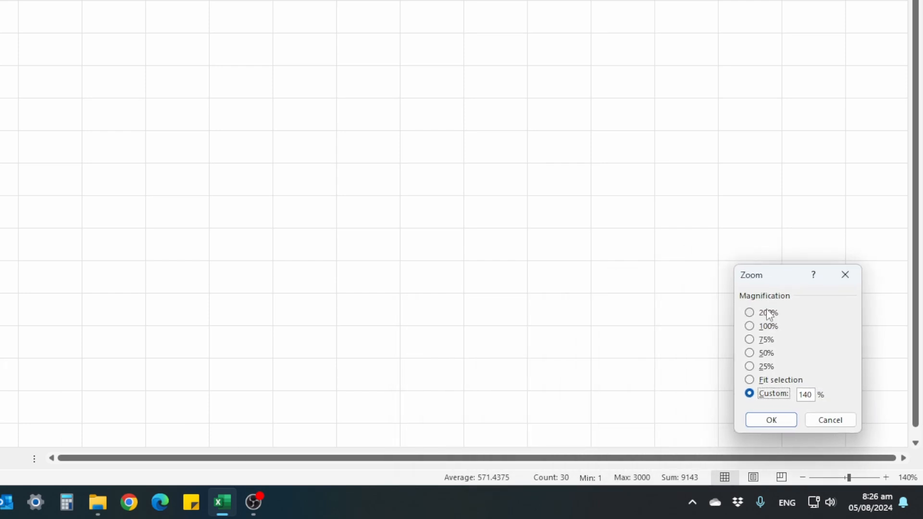
pyautogui.click(749, 381)
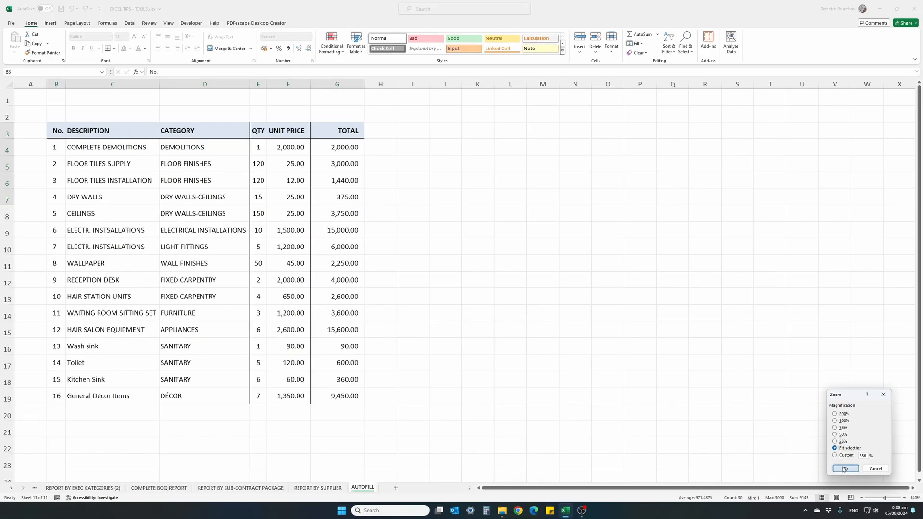
pyautogui.click(768, 419)
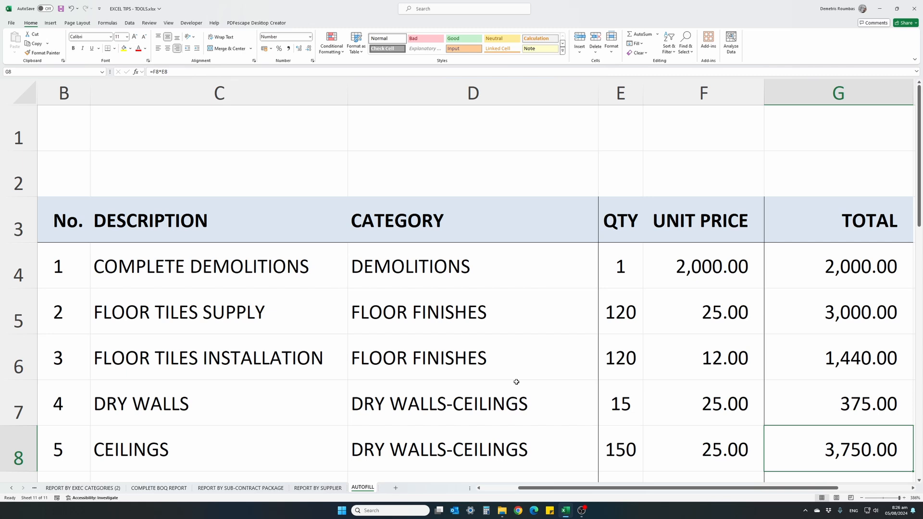
pyautogui.scroll(-16, 516, 381)
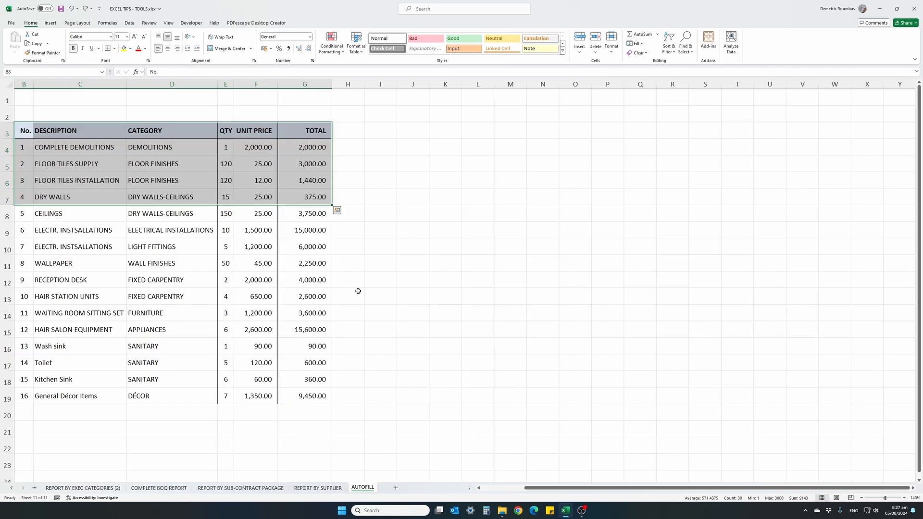
# Step: Reselect the header and first four item rows, B3:G7, and fit the zoom to that selection
pyautogui.click(358, 291)
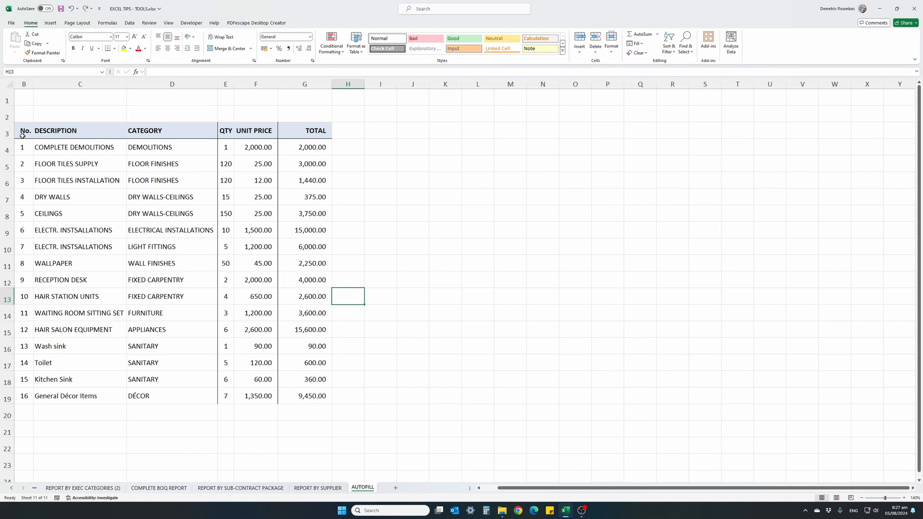
pyautogui.moveTo(22, 136); pyautogui.dragTo(307, 202)
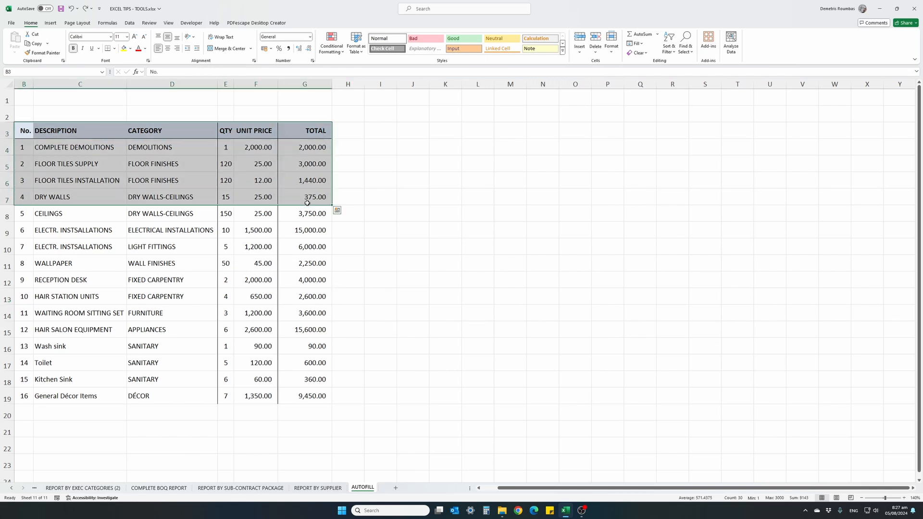
pyautogui.click(915, 499)
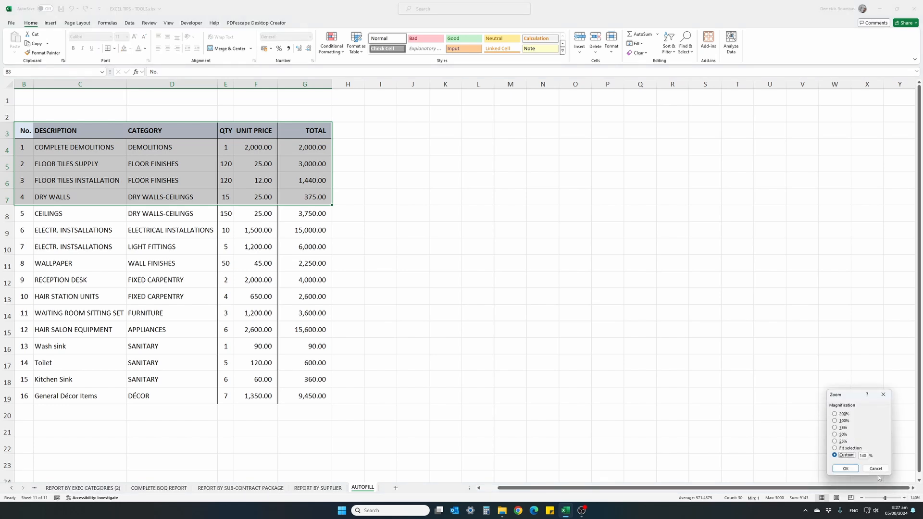
pyautogui.click(847, 449)
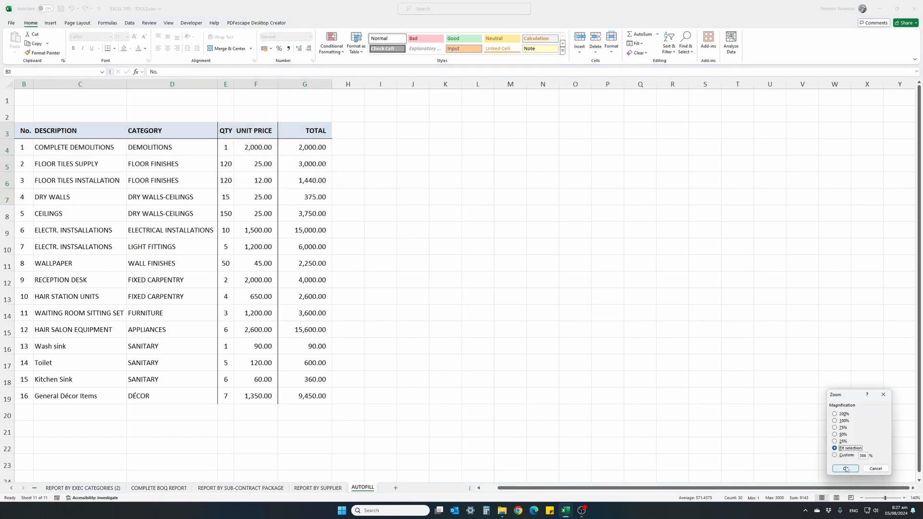
pyautogui.click(846, 468)
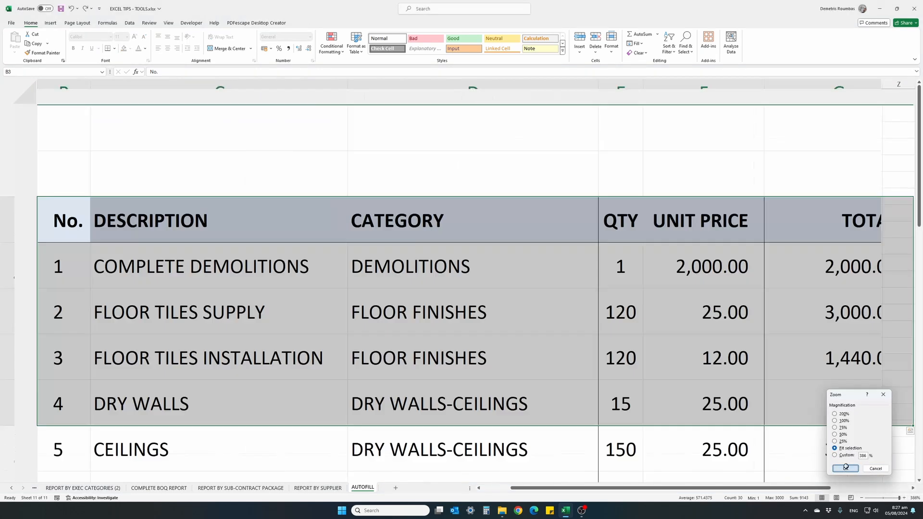
pyautogui.click(467, 379)
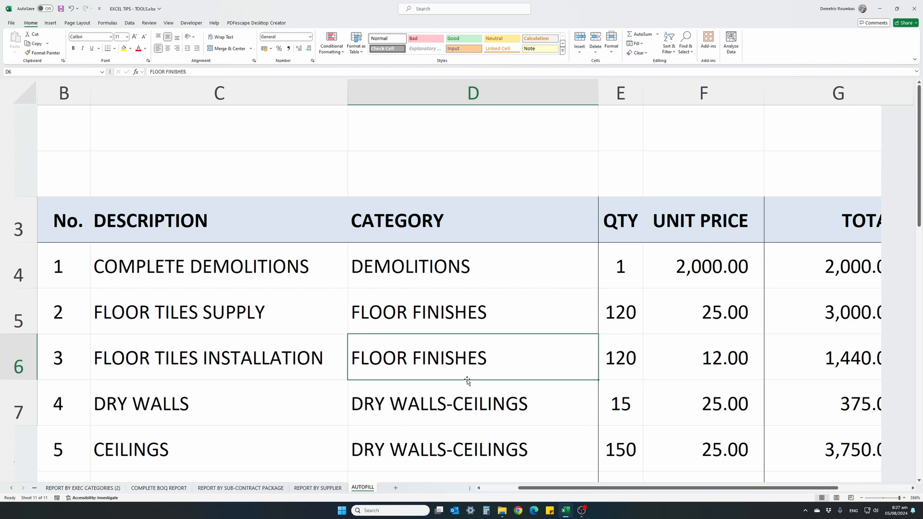
# Step: Reset the sheet zoom to 100% and increase it stepwise to 130%
pyautogui.click(913, 498)
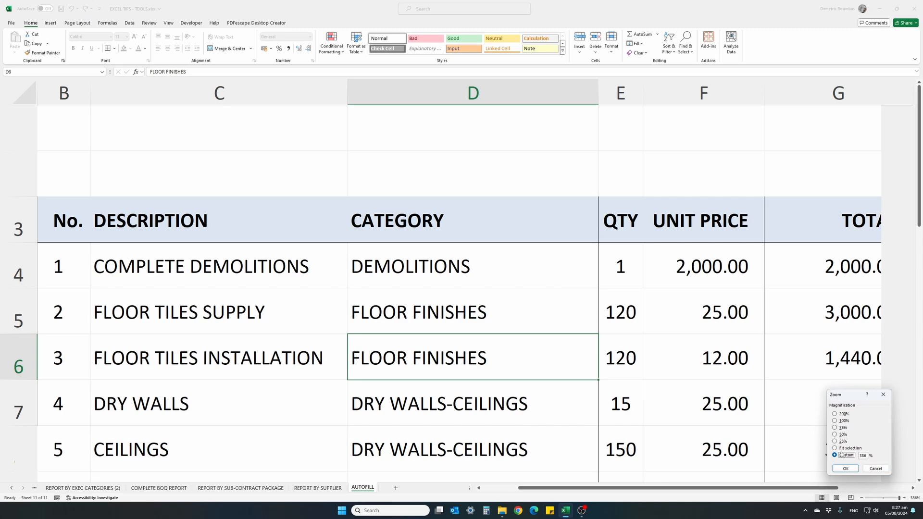
pyautogui.click(834, 420)
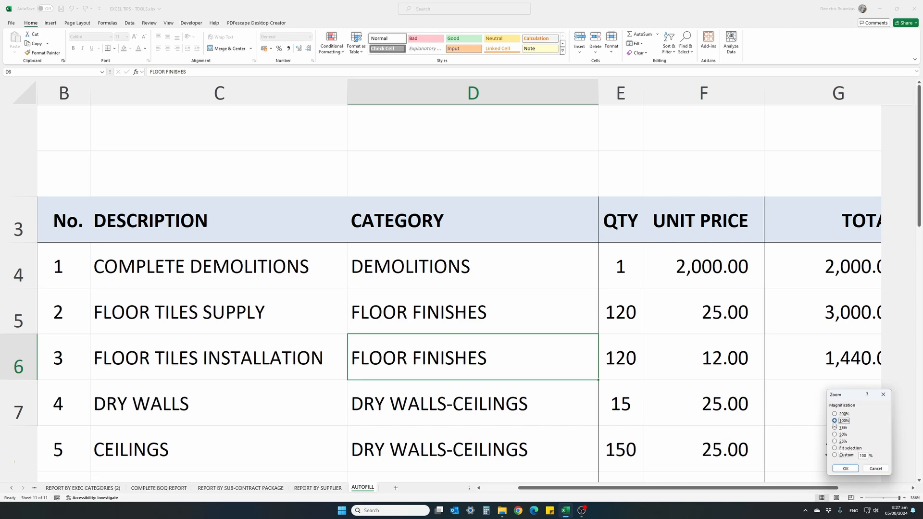
pyautogui.click(845, 469)
pyautogui.click(228, 286)
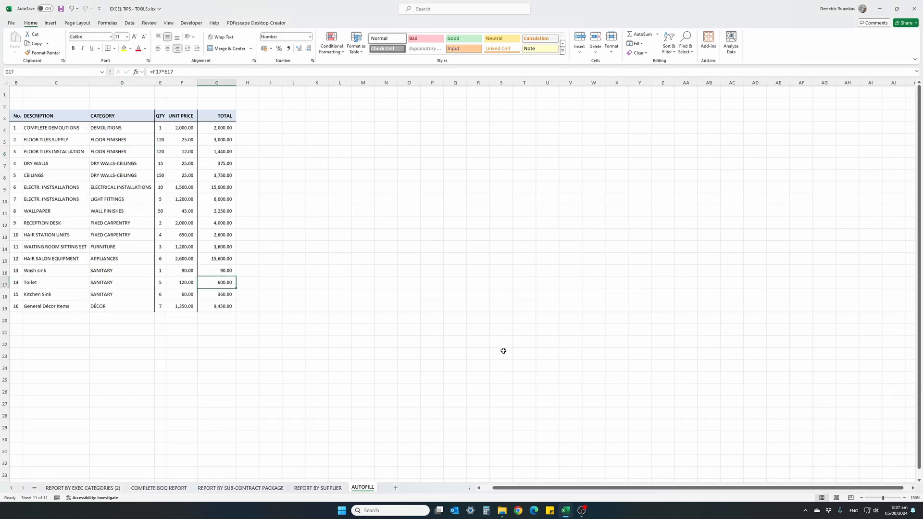
pyautogui.click(903, 499)
pyautogui.click(903, 498)
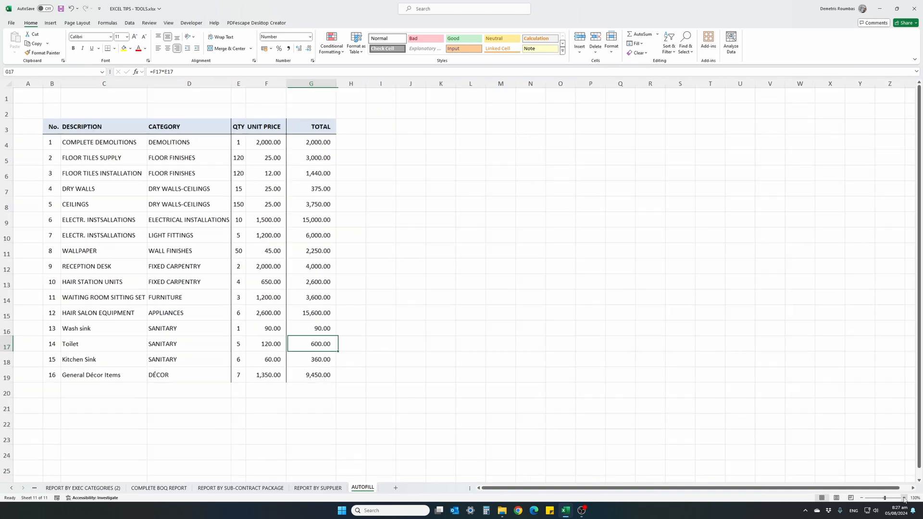
pyautogui.click(903, 498)
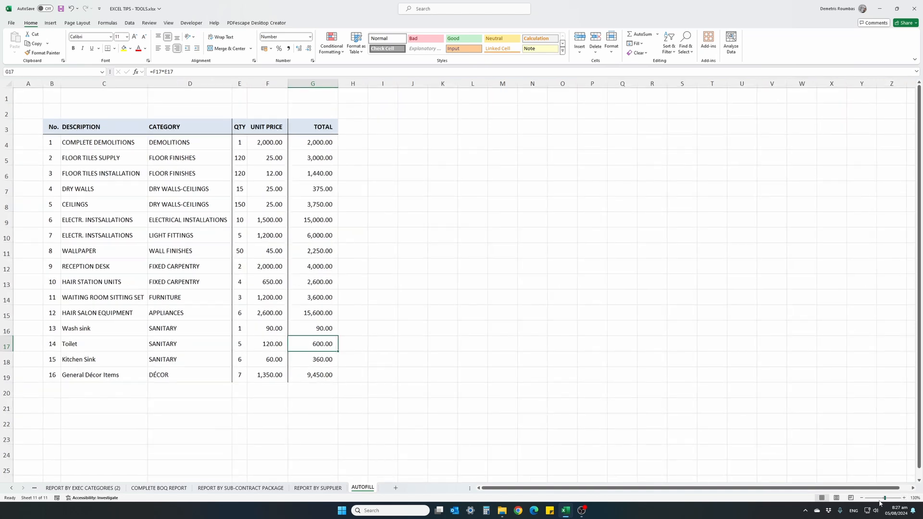
pyautogui.moveTo(838, 489); pyautogui.dragTo(837, 490)
pyautogui.moveTo(760, 490); pyautogui.dragTo(791, 492)
# Step: Collapse and restore the ribbon, showing the Insert commands temporarily while it is minimized
pyautogui.doubleClick(31, 24)
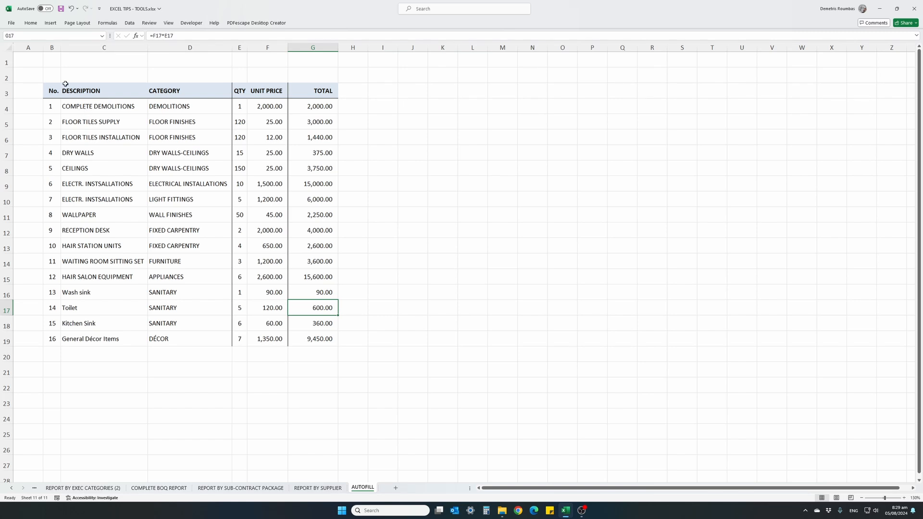
pyautogui.click(50, 23)
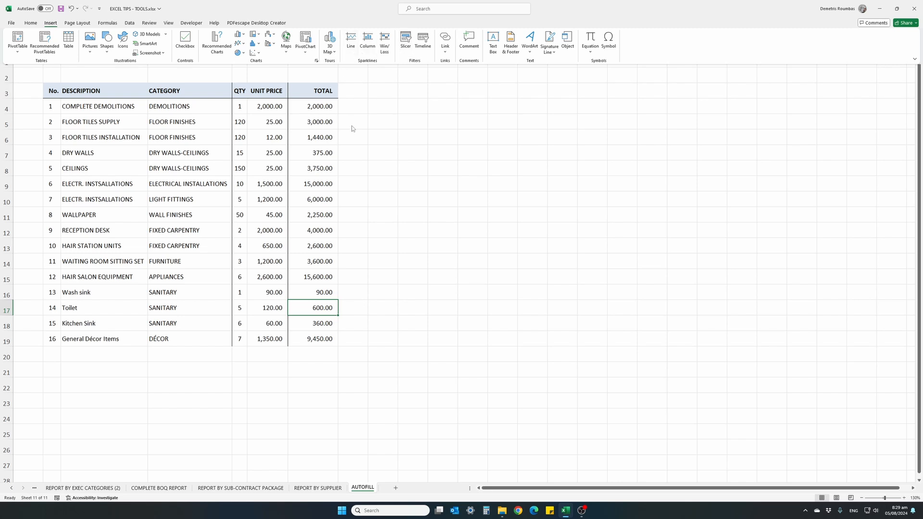
pyautogui.click(379, 125)
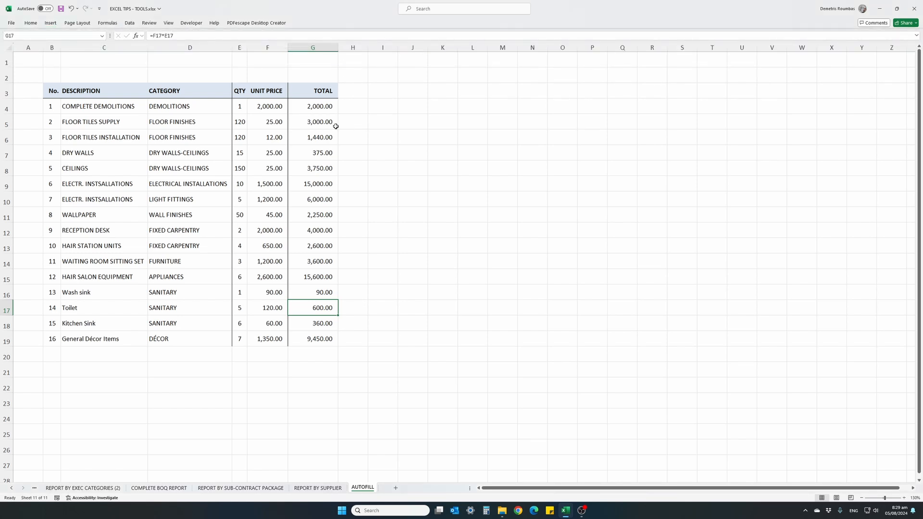
pyautogui.doubleClick(31, 24)
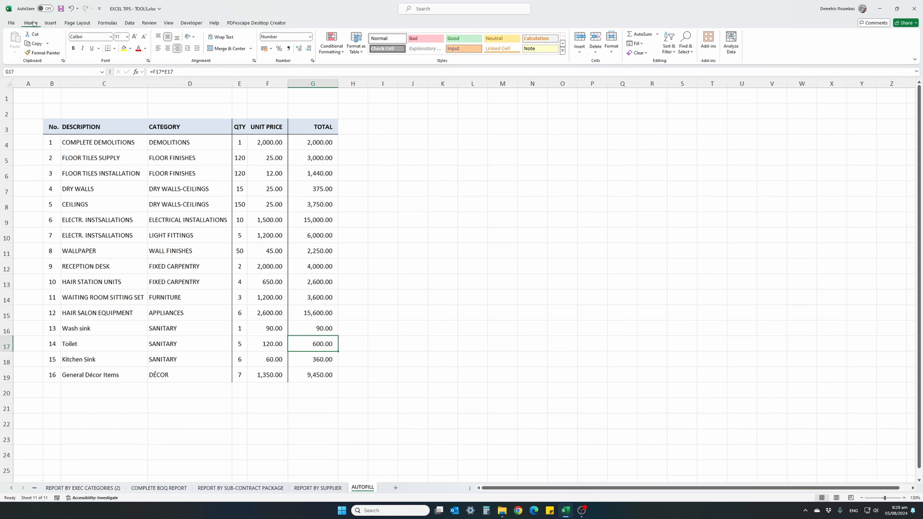
# Step: Collapse and restore the ribbon from Page Layout, showing its commands temporarily while it is minimized
pyautogui.click(73, 23)
pyautogui.doubleClick(73, 23)
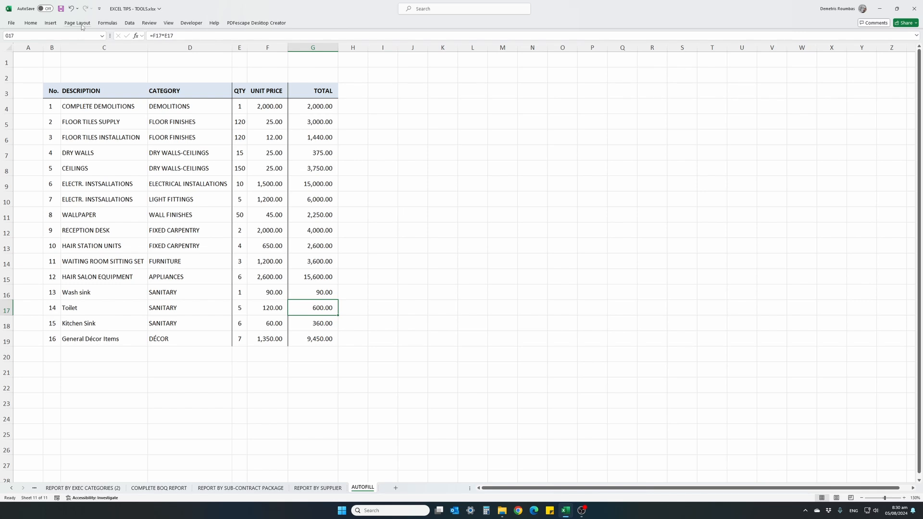
pyautogui.click(81, 24)
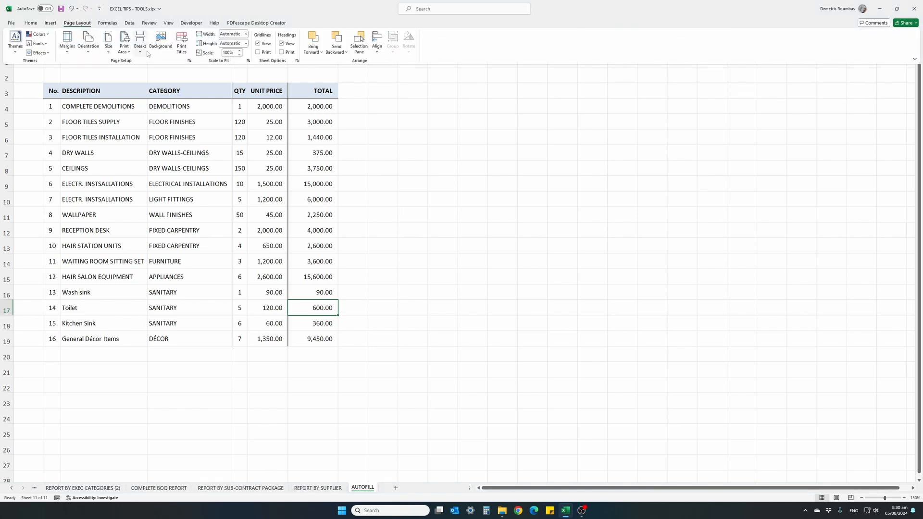
pyautogui.click(370, 168)
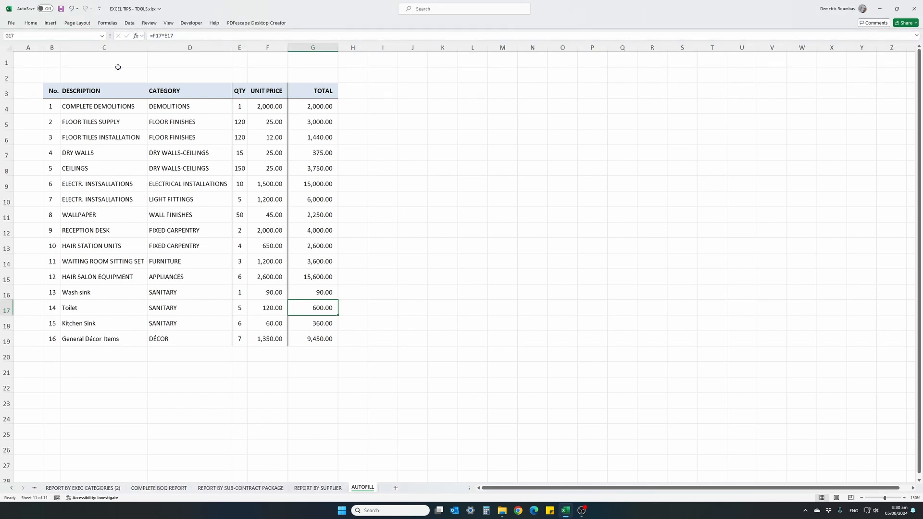
pyautogui.click(78, 24)
pyautogui.doubleClick(80, 25)
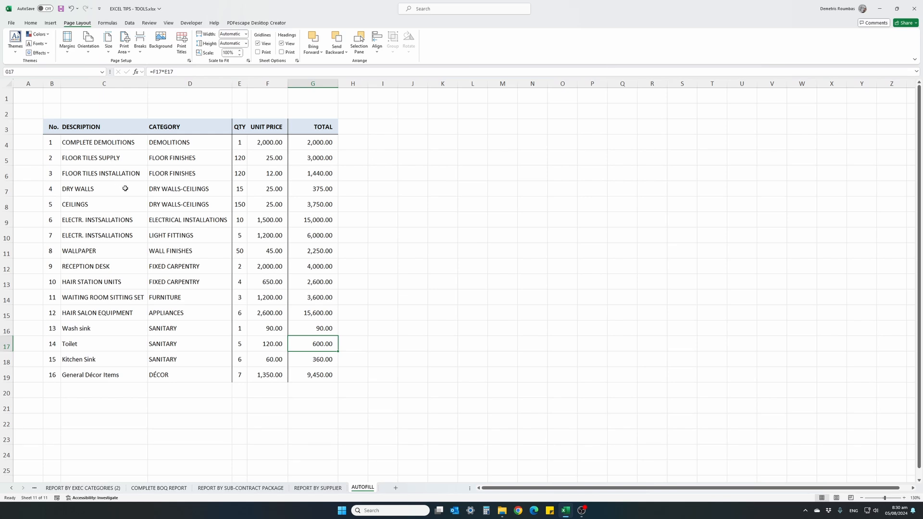
pyautogui.click(31, 23)
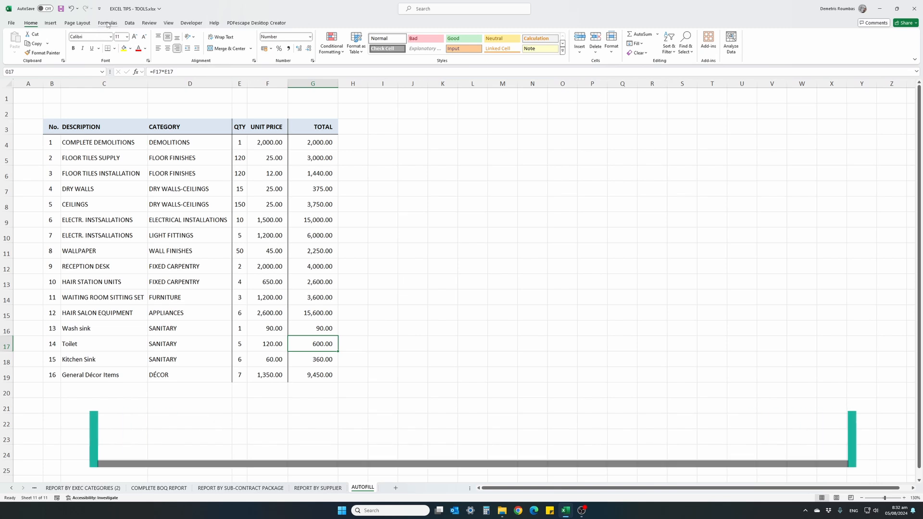
pyautogui.click(107, 23)
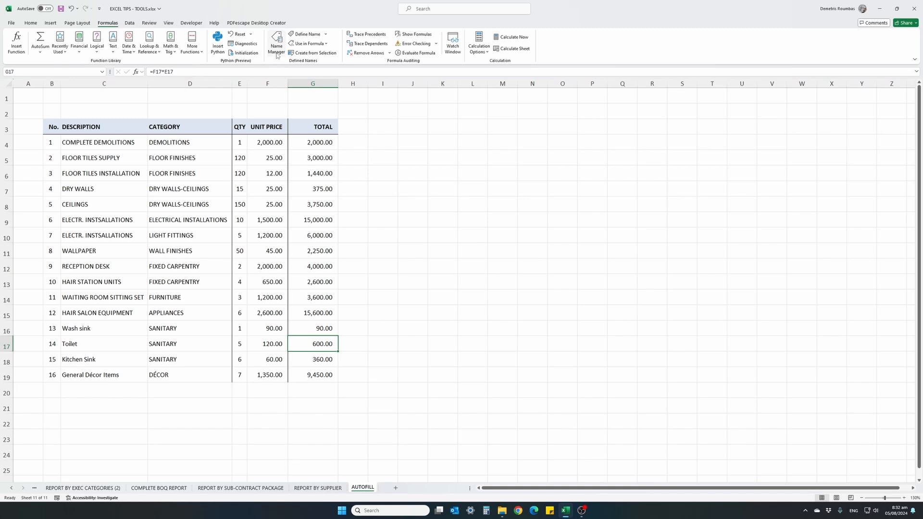
pyautogui.click(129, 22)
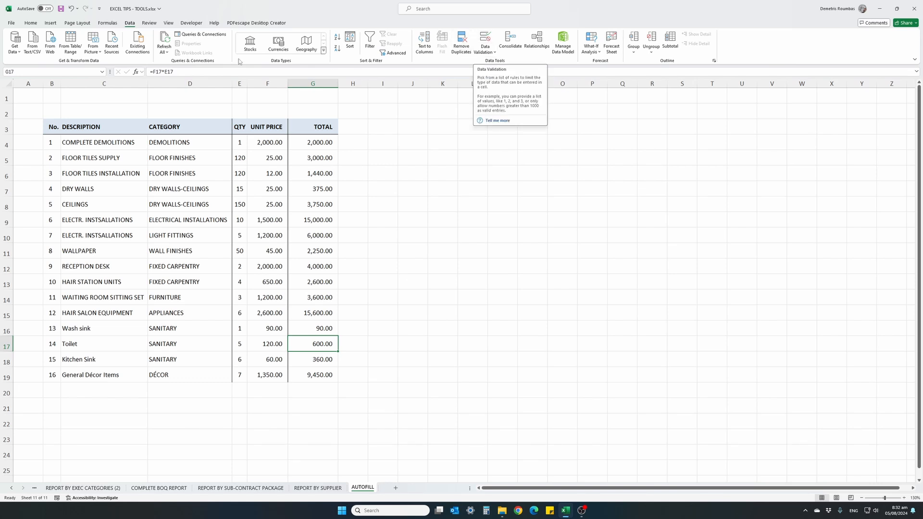
pyautogui.click(104, 25)
pyautogui.click(129, 25)
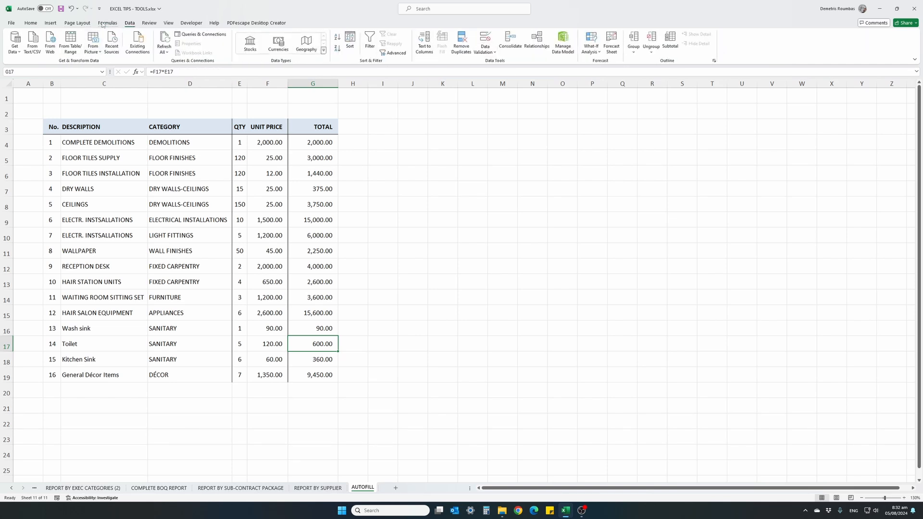
# Step: Add the AutoSum and Name Manager commands from Formulas to the Quick Access Toolbar
pyautogui.click(103, 24)
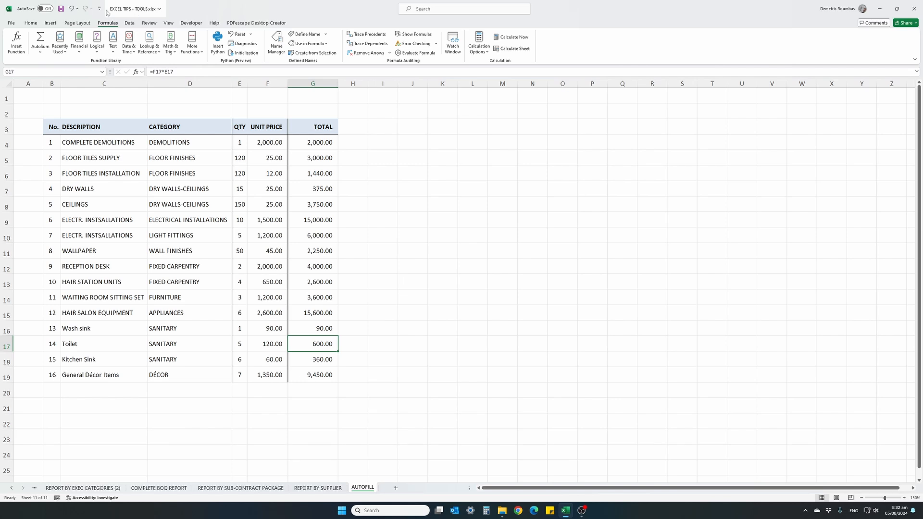
pyautogui.rightClick(41, 42)
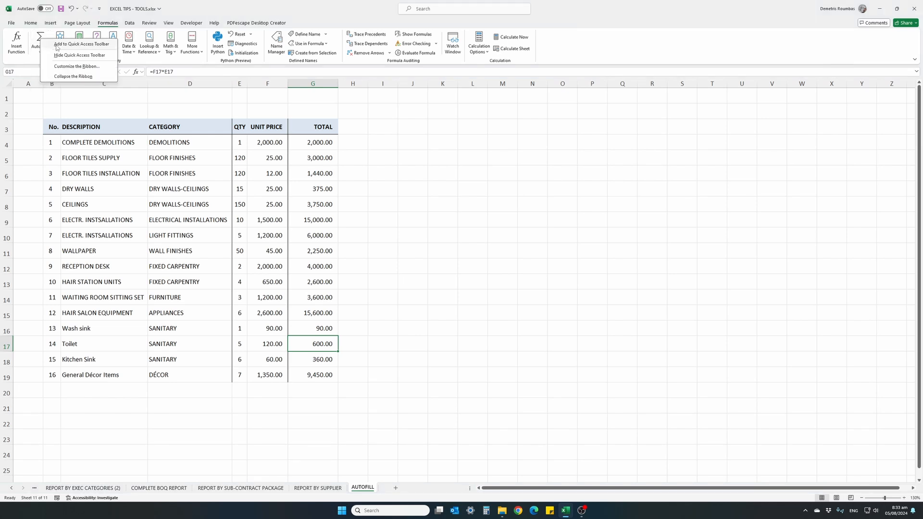
pyautogui.click(56, 44)
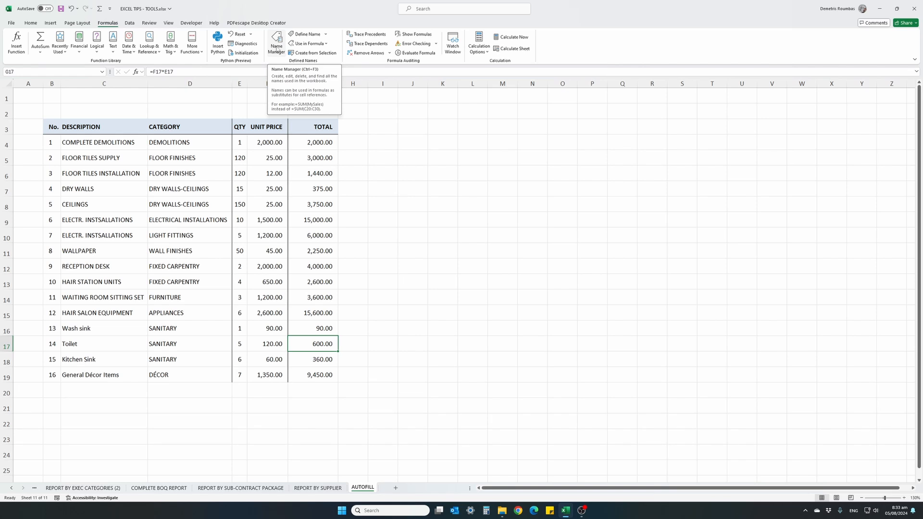
pyautogui.rightClick(277, 48)
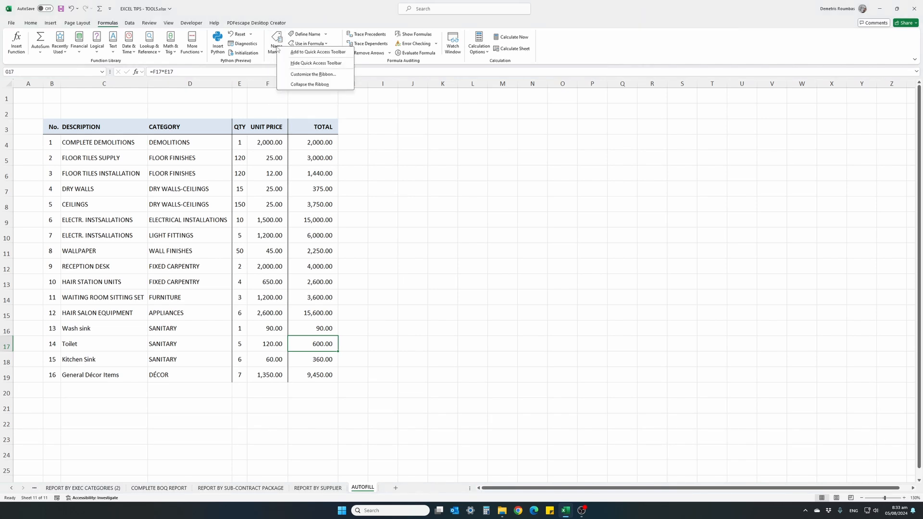
pyautogui.click(318, 51)
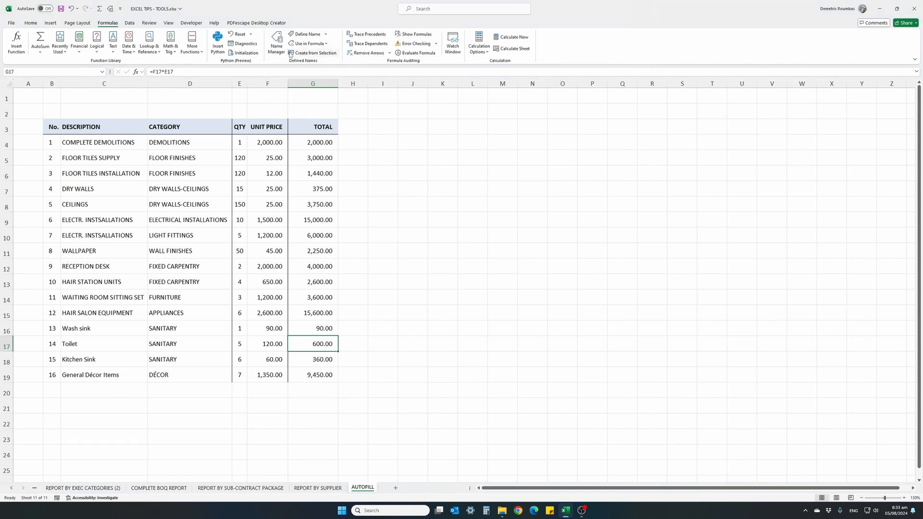
# Step: Add the Data Validation command from the Data tools to the Quick Access Toolbar
pyautogui.click(130, 24)
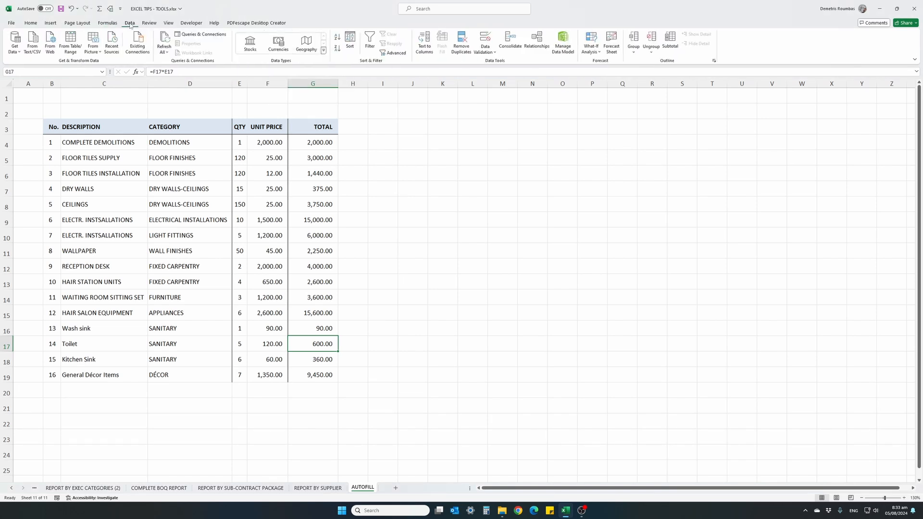
pyautogui.rightClick(483, 41)
pyautogui.click(493, 45)
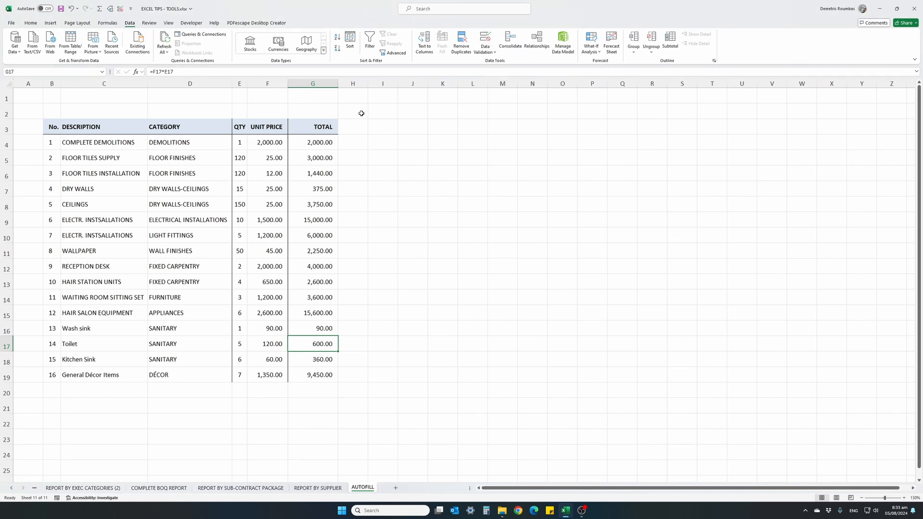